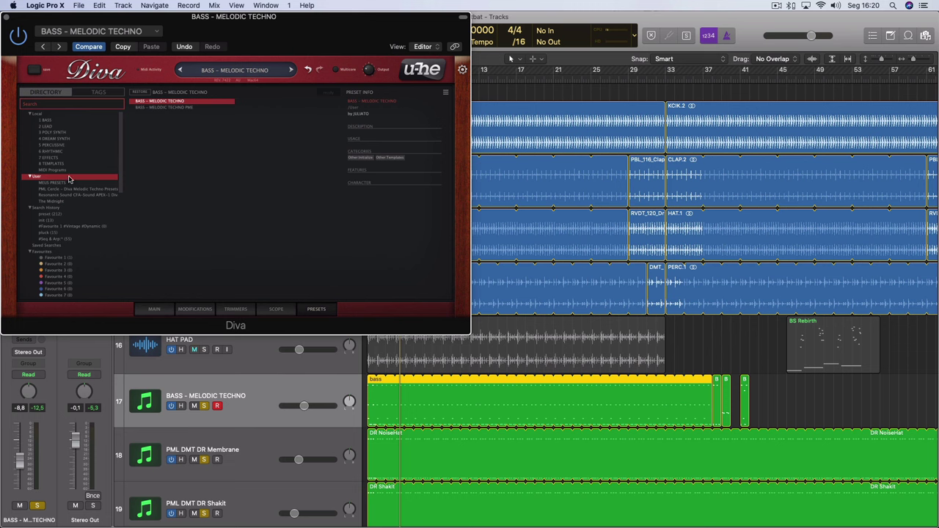
Load the INIT Minimono preset from the 8 TEMPLATES folder and show the synth's main controls
{"action": "left_click", "coordinate": [64, 183]}
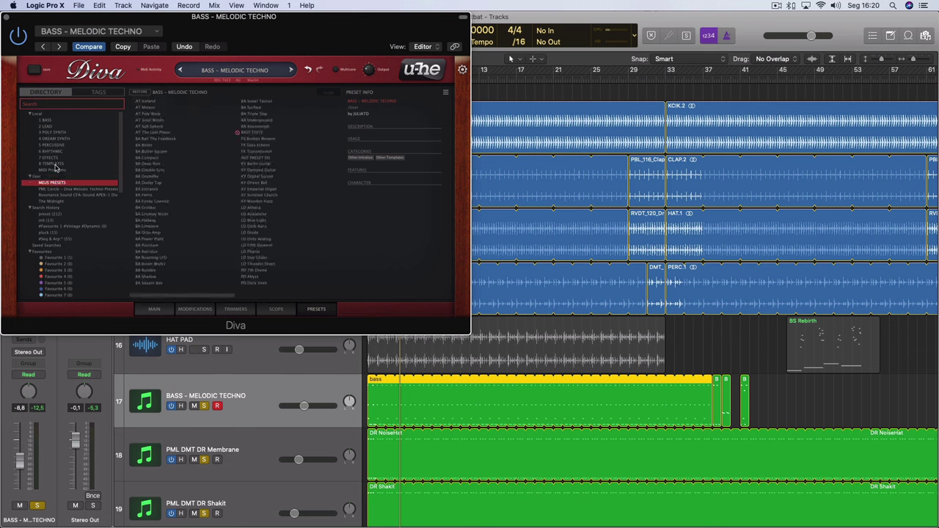
{"action": "left_click", "coordinate": [55, 164]}
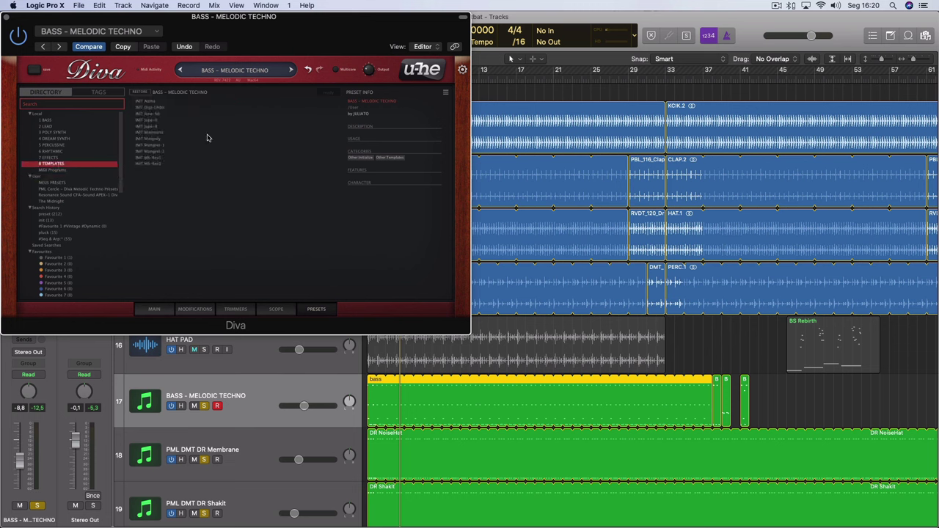
{"action": "left_click", "coordinate": [174, 133]}
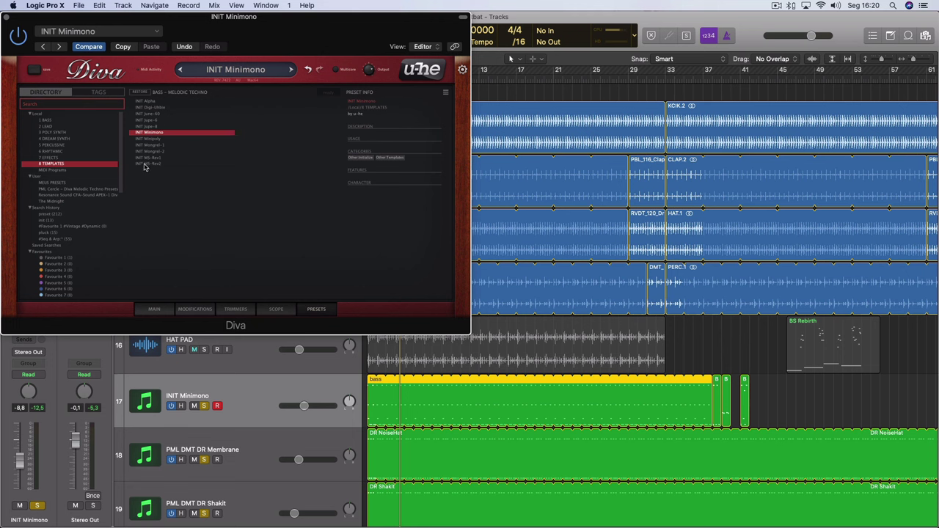
{"action": "left_click", "coordinate": [158, 309]}
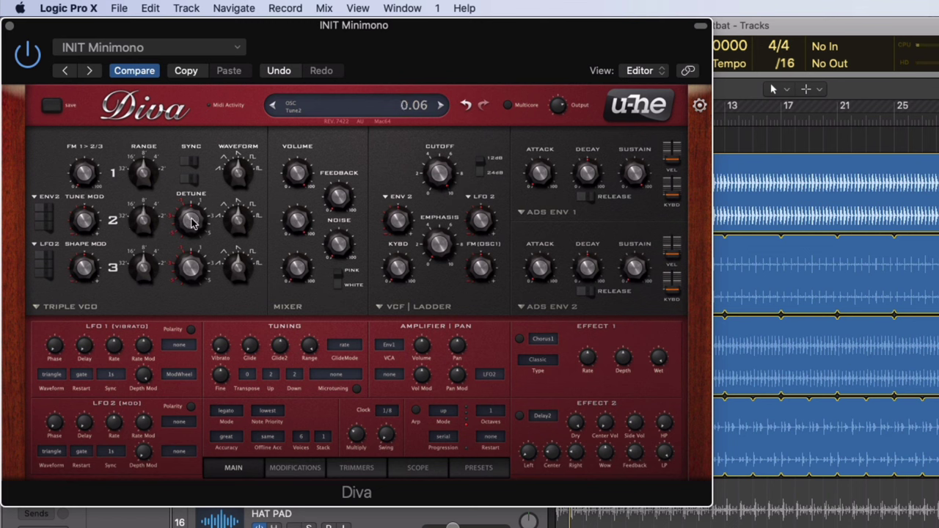
Set oscillator 2 to the 4' range and detune it to about 7
{"action": "left_click_drag", "start_coordinate": [191, 223], "coordinate": [181, 123]}
{"action": "left_click_drag", "start_coordinate": [189, 229], "coordinate": [198, 129]}
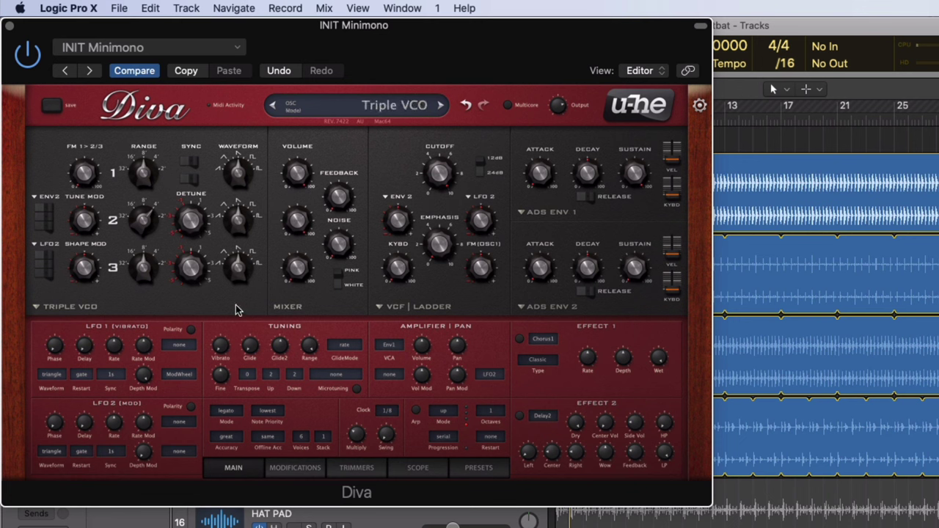
{"action": "left_click_drag", "start_coordinate": [187, 227], "coordinate": [189, 220]}
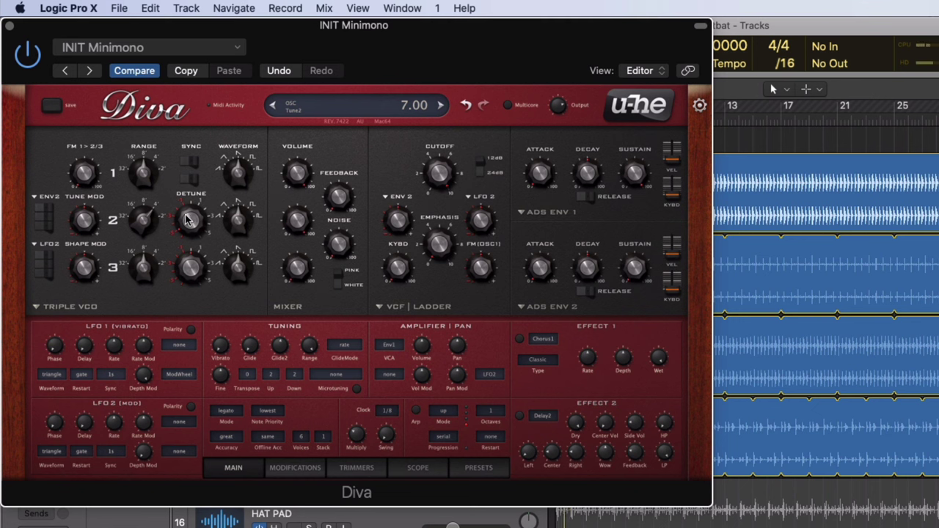
{"action": "left_click_drag", "start_coordinate": [188, 220], "coordinate": [189, 212]}
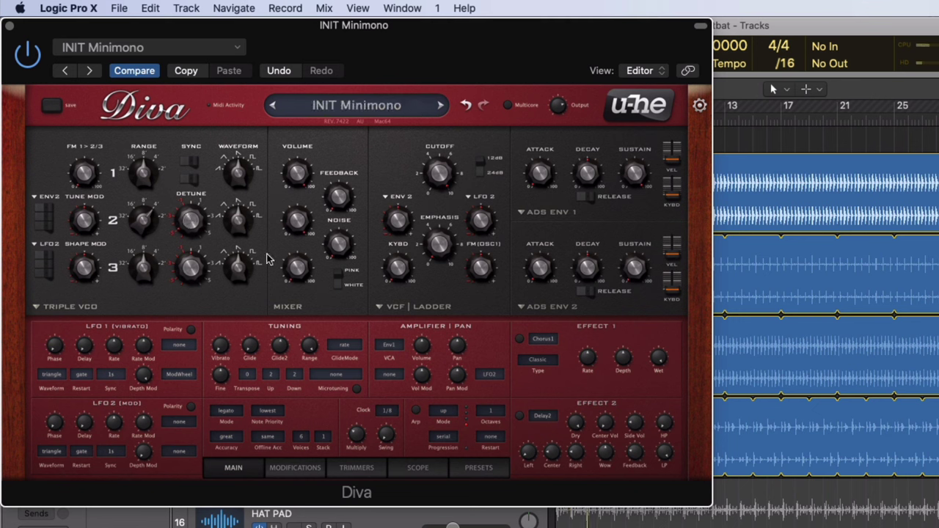
{"action": "mouse_move", "coordinate": [202, 233]}
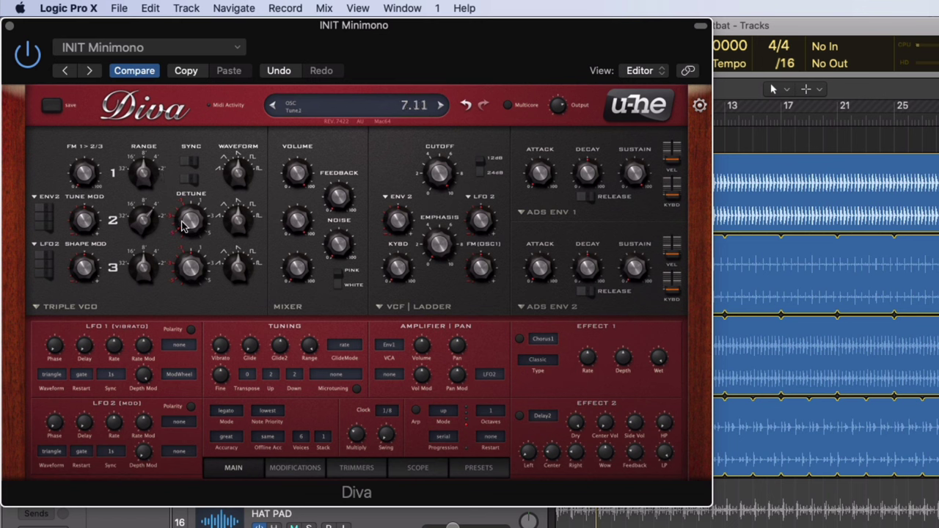
{"action": "left_click_drag", "start_coordinate": [184, 226], "coordinate": [166, 232]}
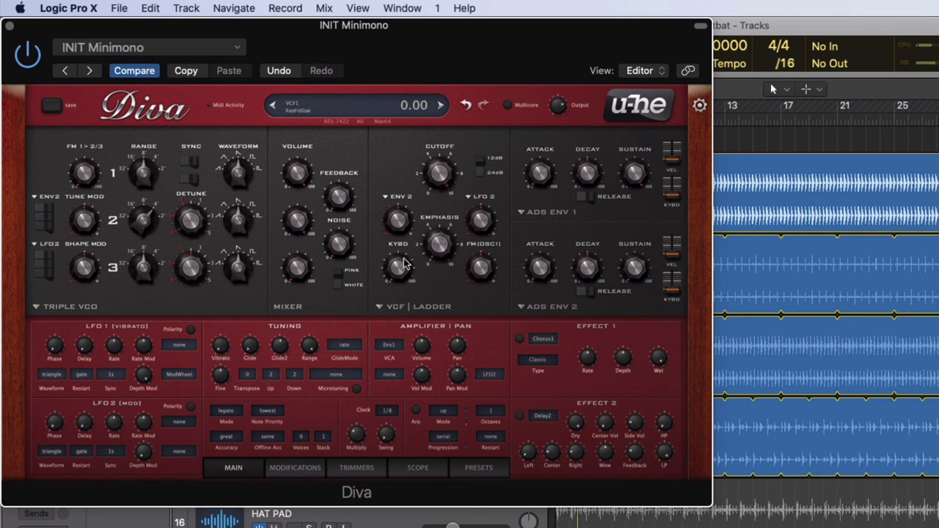
Set oscillator 3's waveform shape to 9.00 and adjust the oscillator's detune
{"action": "left_click_drag", "start_coordinate": [246, 279], "coordinate": [251, 206]}
{"action": "mouse_move", "coordinate": [184, 279]}
{"action": "left_mouse_down"}
{"action": "mouse_move", "coordinate": [191, 238]}
{"action": "mouse_move", "coordinate": [184, 276]}
{"action": "left_mouse_up"}
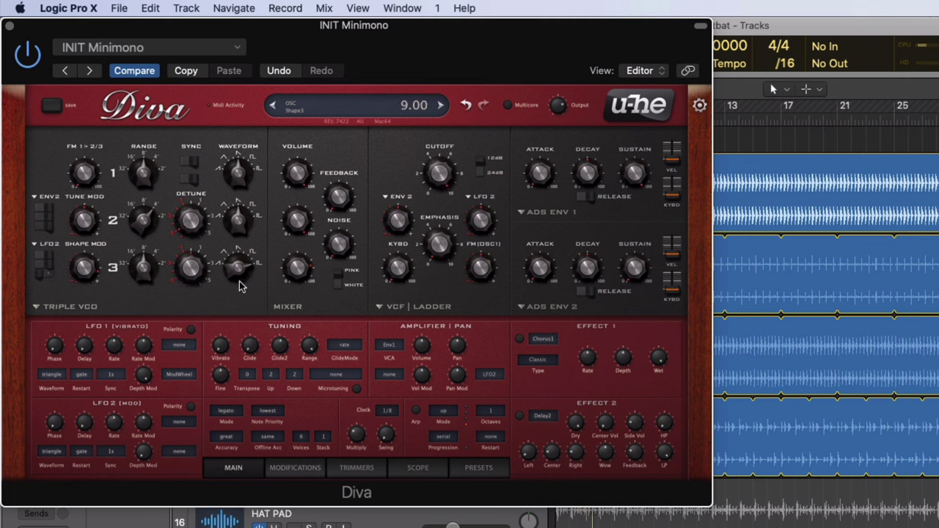
{"action": "left_click_drag", "start_coordinate": [196, 284], "coordinate": [202, 2]}
{"action": "left_click_drag", "start_coordinate": [183, 285], "coordinate": [188, 148]}
{"action": "mouse_move", "coordinate": [180, 259]}
{"action": "left_mouse_down"}
{"action": "mouse_move", "coordinate": [176, 293]}
{"action": "mouse_move", "coordinate": [174, 226]}
{"action": "mouse_move", "coordinate": [166, 266]}
{"action": "left_mouse_up"}
Reduce oscillator 3's waveform shape to about 7.80 and adjust the shape modulation amount
{"action": "mouse_move", "coordinate": [238, 270]}
{"action": "left_mouse_down"}
{"action": "mouse_move", "coordinate": [233, 289]}
{"action": "mouse_move", "coordinate": [232, 280]}
{"action": "left_mouse_up"}
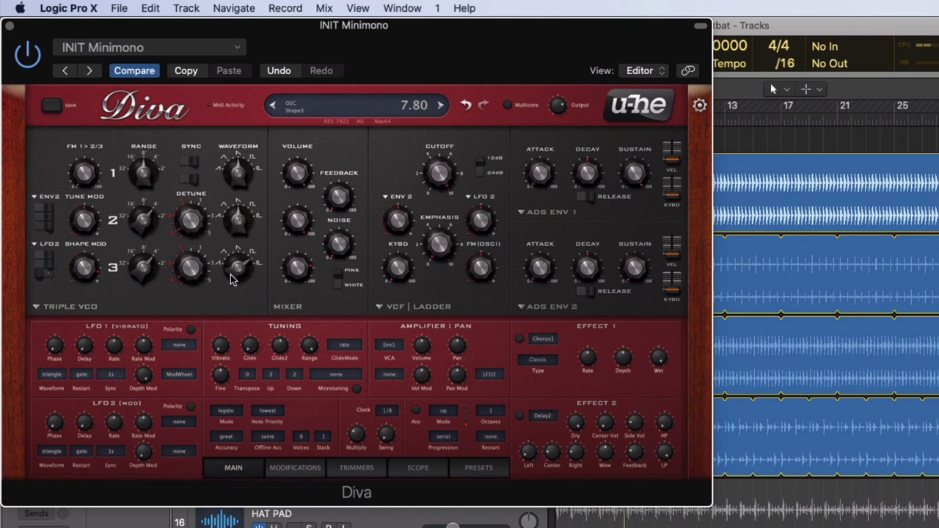
{"action": "left_click_drag", "start_coordinate": [87, 268], "coordinate": [86, 296]}
{"action": "left_click_drag", "start_coordinate": [232, 283], "coordinate": [231, 277]}
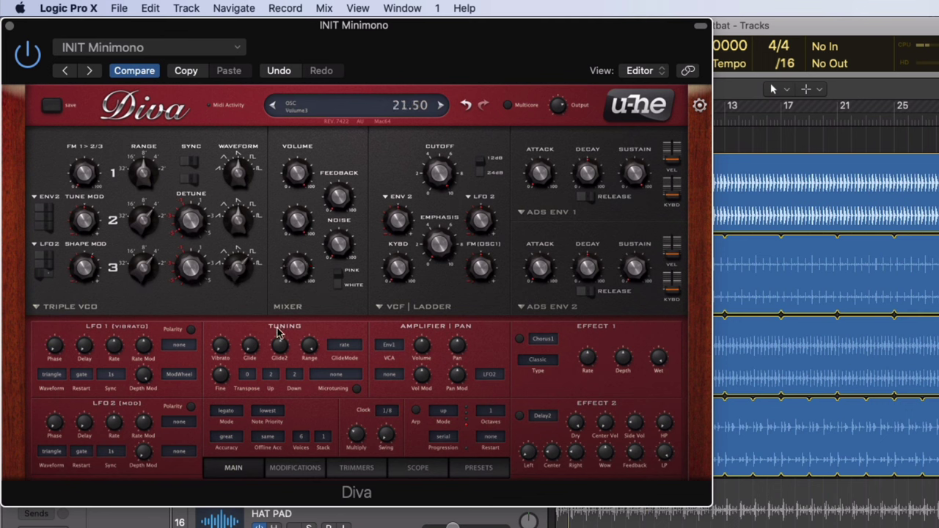
Lower the ladder filter's cutoff and set its envelope 2 modulation depth to 120
{"action": "left_click_drag", "start_coordinate": [440, 174], "coordinate": [425, 245]}
{"action": "left_click", "coordinate": [163, 301]}
{"action": "left_click", "coordinate": [34, 261]}
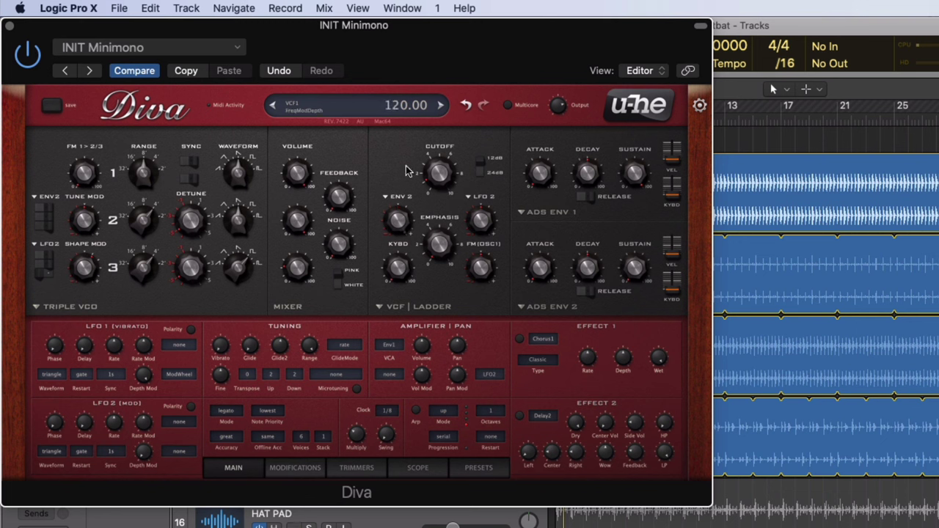
{"action": "left_click_drag", "start_coordinate": [406, 171], "coordinate": [385, 250]}
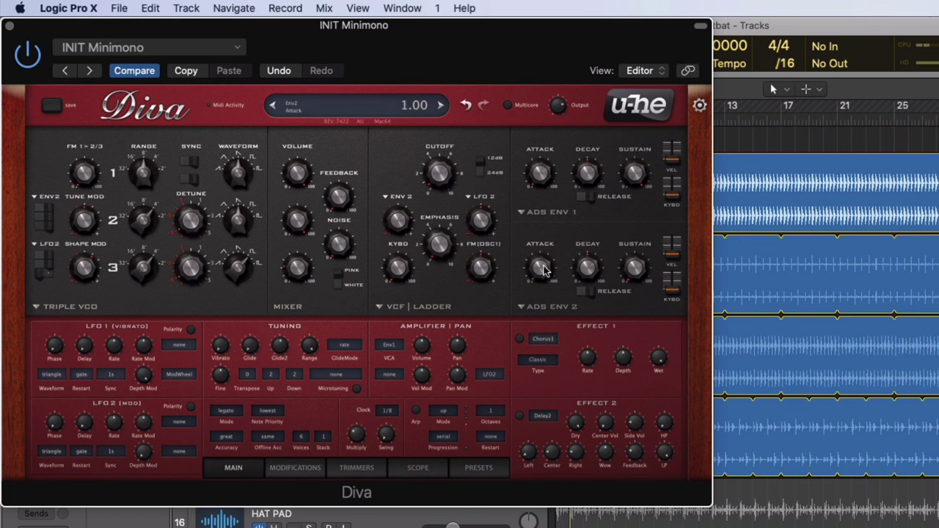
Adjust envelope 2's decay around 52 and toggle its release setting
{"action": "left_click_drag", "start_coordinate": [590, 268], "coordinate": [580, 276]}
{"action": "left_click_drag", "start_coordinate": [580, 284], "coordinate": [519, 250]}
{"action": "left_click", "coordinate": [581, 291]}
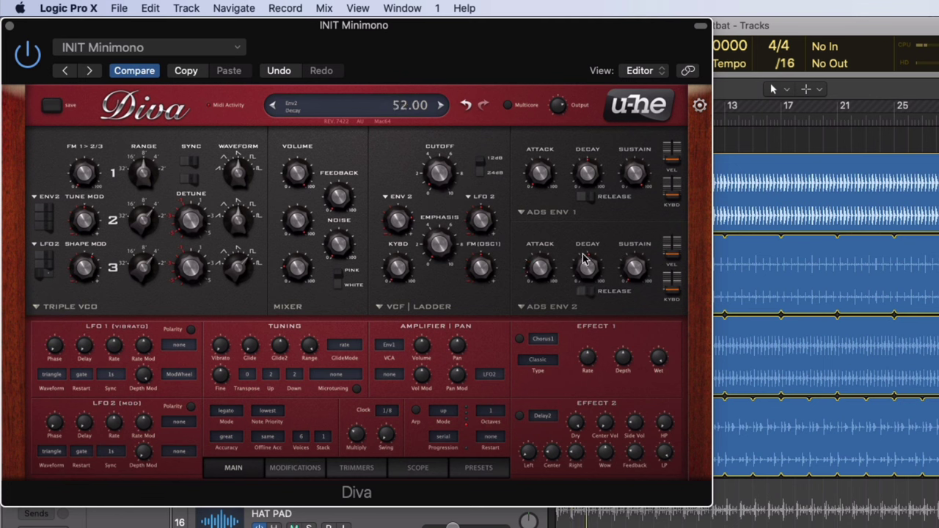
{"action": "left_click_drag", "start_coordinate": [585, 259], "coordinate": [545, 293]}
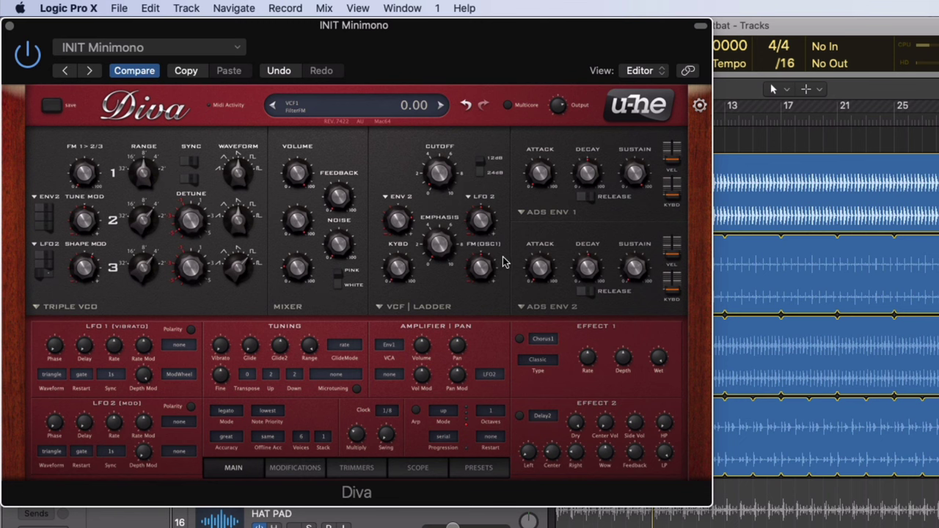
Test the filter FM control, bring the mixer feedback to about 60.5 and adjust the noise level
{"action": "left_click_drag", "start_coordinate": [504, 262], "coordinate": [492, 257]}
{"action": "left_click_drag", "start_coordinate": [339, 201], "coordinate": [342, 303]}
{"action": "left_click_drag", "start_coordinate": [349, 209], "coordinate": [317, 130]}
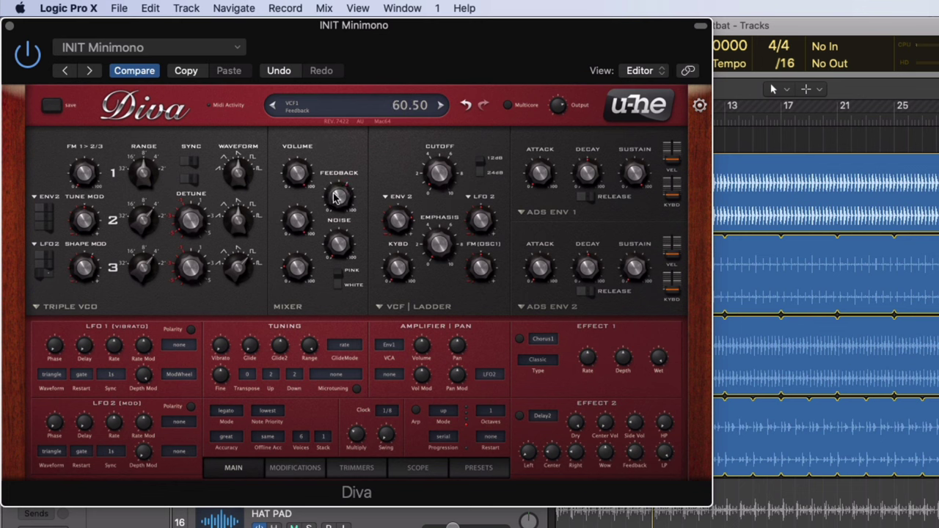
{"action": "mouse_move", "coordinate": [334, 198]}
{"action": "left_mouse_down"}
{"action": "mouse_move", "coordinate": [335, 123]}
{"action": "mouse_move", "coordinate": [337, 174]}
{"action": "mouse_move", "coordinate": [318, 242]}
{"action": "mouse_move", "coordinate": [345, 205]}
{"action": "left_mouse_up"}
{"action": "left_click_drag", "start_coordinate": [336, 256], "coordinate": [336, 217]}
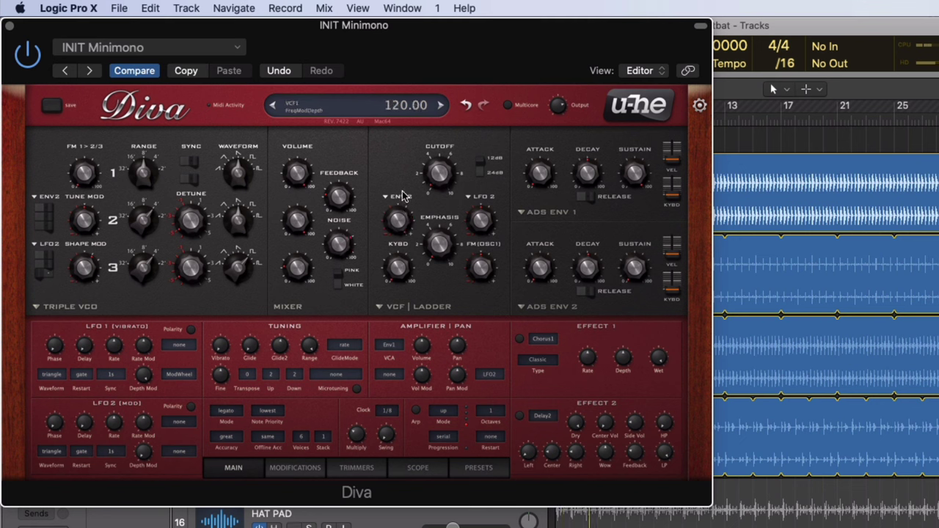
Rebalance the filter cutoff and envelope 2 depth against the mixer's noise and feedback, with feedback at about 10
{"action": "left_click_drag", "start_coordinate": [400, 213], "coordinate": [338, 259]}
{"action": "mouse_move", "coordinate": [434, 163]}
{"action": "left_mouse_down"}
{"action": "mouse_move", "coordinate": [449, 18]}
{"action": "mouse_move", "coordinate": [433, 169]}
{"action": "left_mouse_up"}
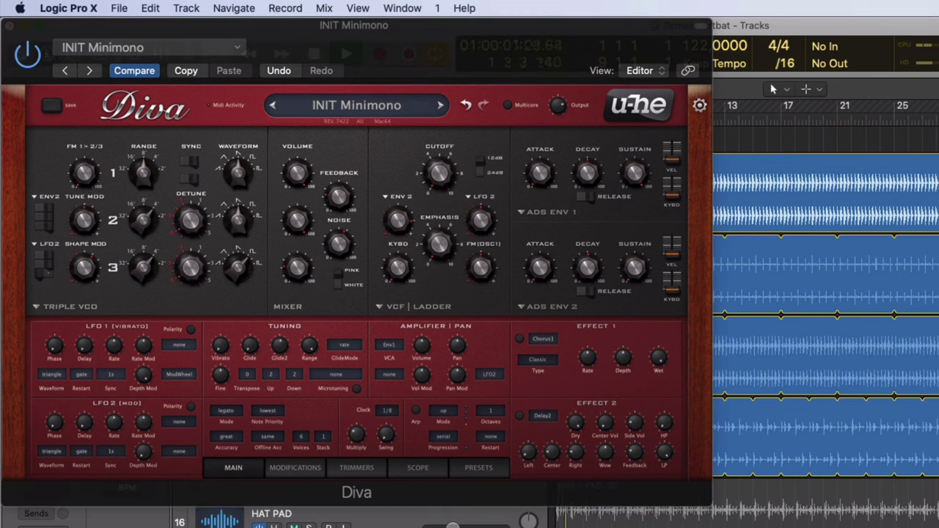
{"action": "left_click_drag", "start_coordinate": [338, 195], "coordinate": [336, 197]}
{"action": "mouse_move", "coordinate": [336, 197]}
{"action": "left_mouse_down"}
{"action": "mouse_move", "coordinate": [334, 209]}
{"action": "mouse_move", "coordinate": [342, 157]}
{"action": "mouse_move", "coordinate": [339, 186]}
{"action": "left_mouse_up"}
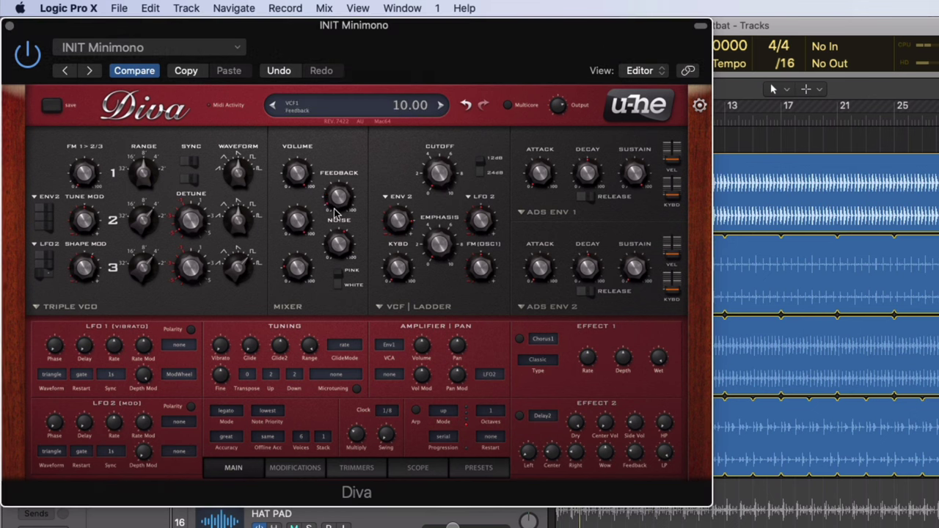
{"action": "left_click_drag", "start_coordinate": [453, 182], "coordinate": [444, 142]}
{"action": "left_click_drag", "start_coordinate": [332, 197], "coordinate": [331, 218]}
{"action": "mouse_move", "coordinate": [401, 217]}
{"action": "left_mouse_down"}
{"action": "mouse_move", "coordinate": [396, 239]}
{"action": "mouse_move", "coordinate": [399, 231]}
{"action": "left_mouse_up"}
{"action": "left_click_drag", "start_coordinate": [349, 262], "coordinate": [343, 235]}
Keep the voice mode on legato and set the note priority to highest
{"action": "left_click", "coordinate": [238, 413]}
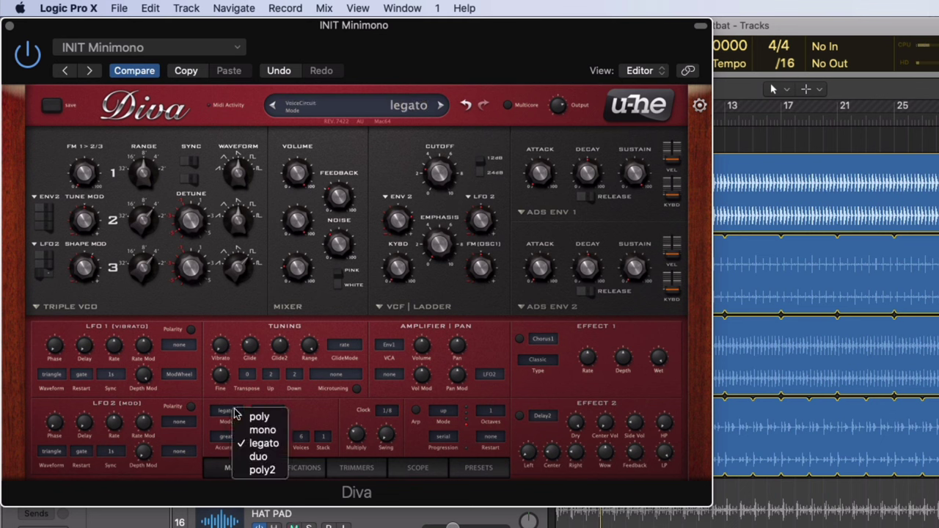
{"action": "left_click", "coordinate": [265, 442]}
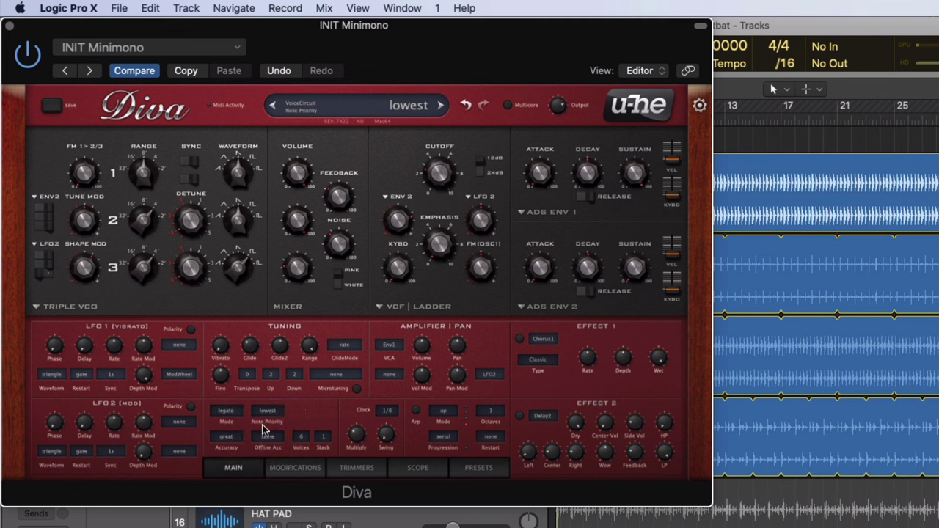
{"action": "left_click", "coordinate": [273, 412]}
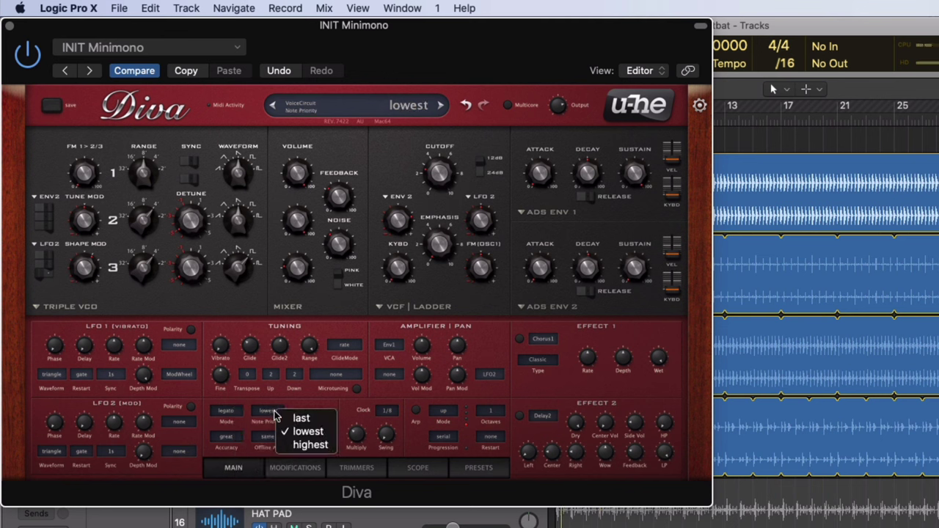
{"action": "left_click", "coordinate": [297, 419]}
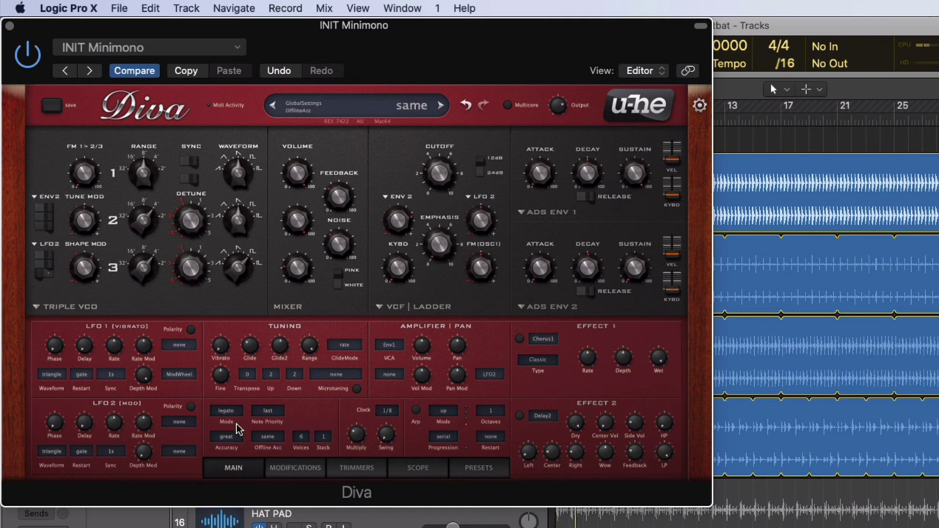
{"action": "left_click", "coordinate": [274, 420]}
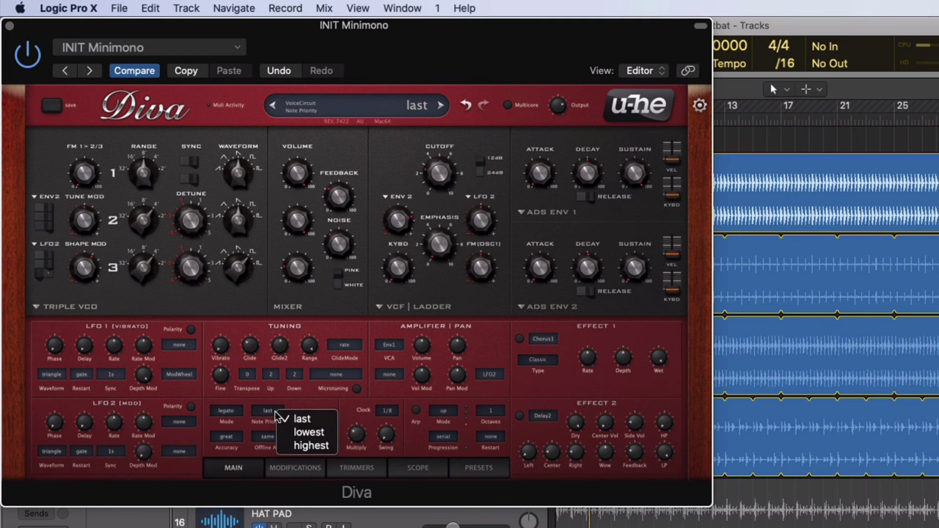
{"action": "left_click", "coordinate": [306, 447]}
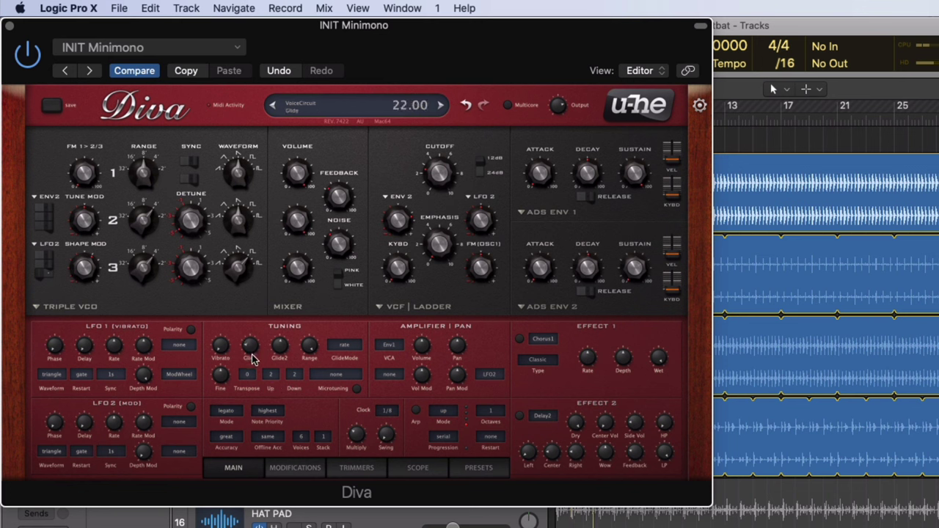
Set the pitch bend range to 12 up and 12 down
{"action": "scroll", "coordinate": [252, 359], "scroll_direction": "down", "scroll_amount": 3}
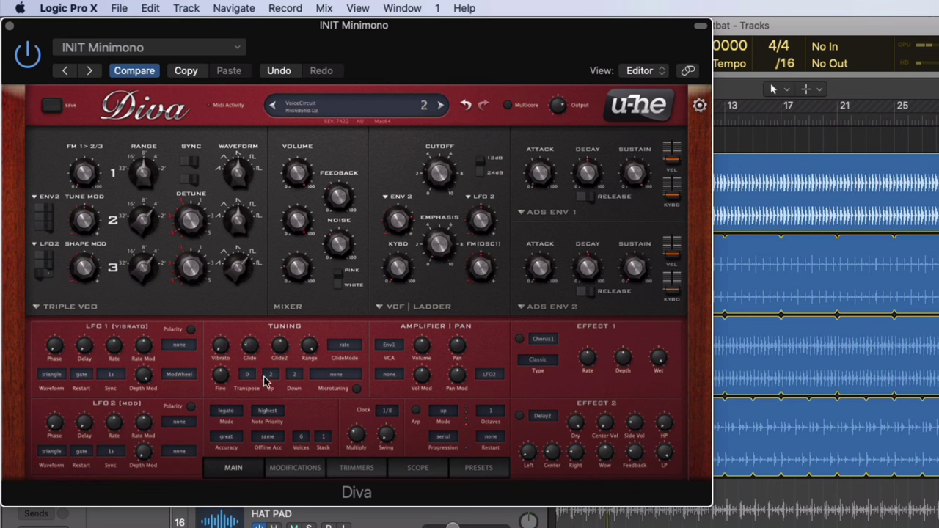
{"action": "left_click", "coordinate": [271, 376]}
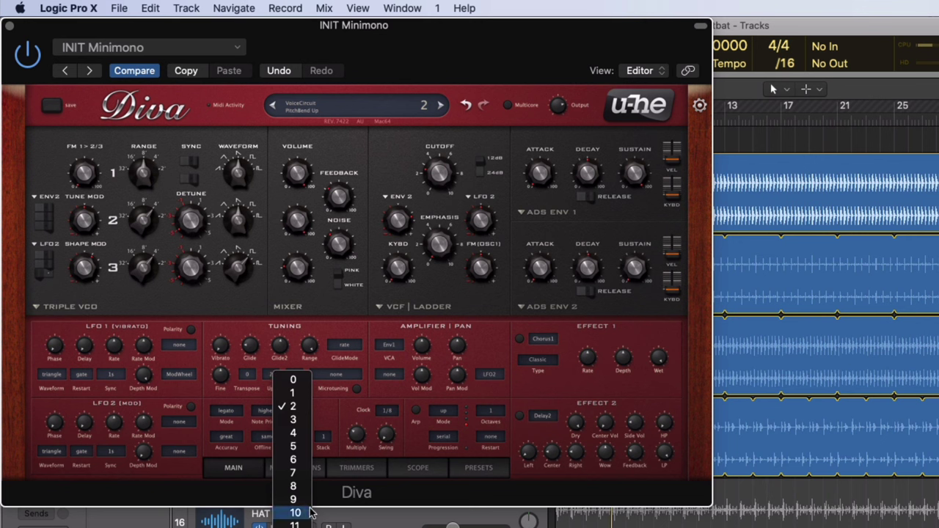
{"action": "left_click", "coordinate": [295, 527]}
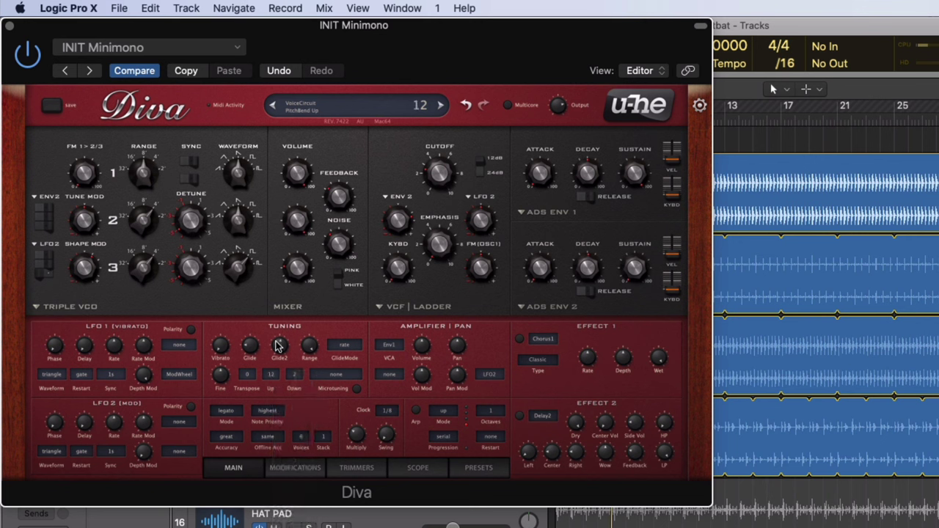
{"action": "left_click", "coordinate": [297, 378]}
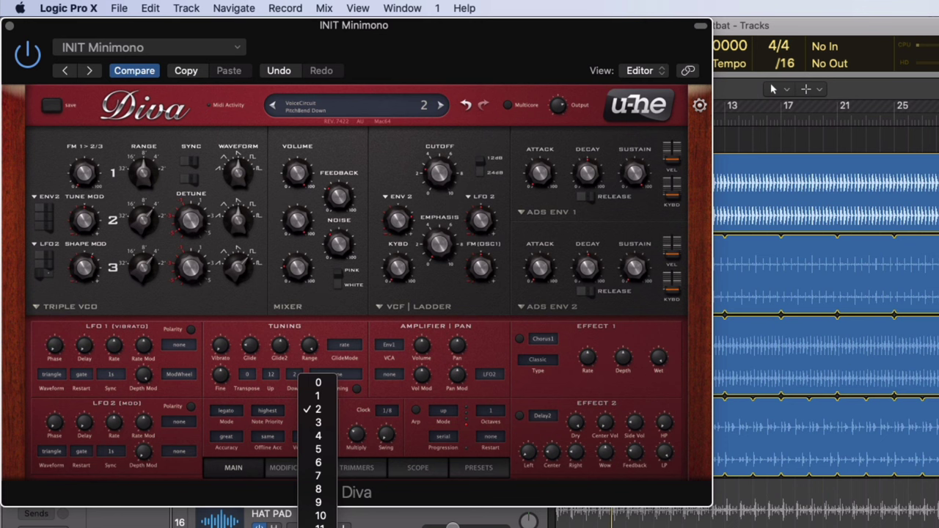
{"action": "left_click", "coordinate": [318, 527]}
Switch the voice mode to mono and readjust the glide amount
{"action": "mouse_move", "coordinate": [250, 346]}
{"action": "left_mouse_down"}
{"action": "mouse_move", "coordinate": [252, 368]}
{"action": "mouse_move", "coordinate": [266, 291]}
{"action": "mouse_move", "coordinate": [254, 364]}
{"action": "mouse_move", "coordinate": [258, 347]}
{"action": "left_mouse_up"}
{"action": "left_click", "coordinate": [225, 413]}
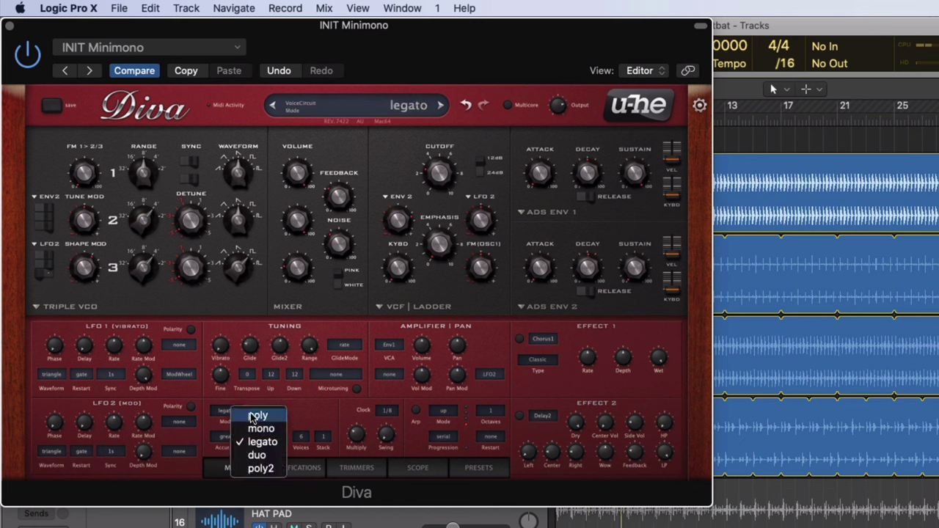
{"action": "left_click", "coordinate": [250, 429]}
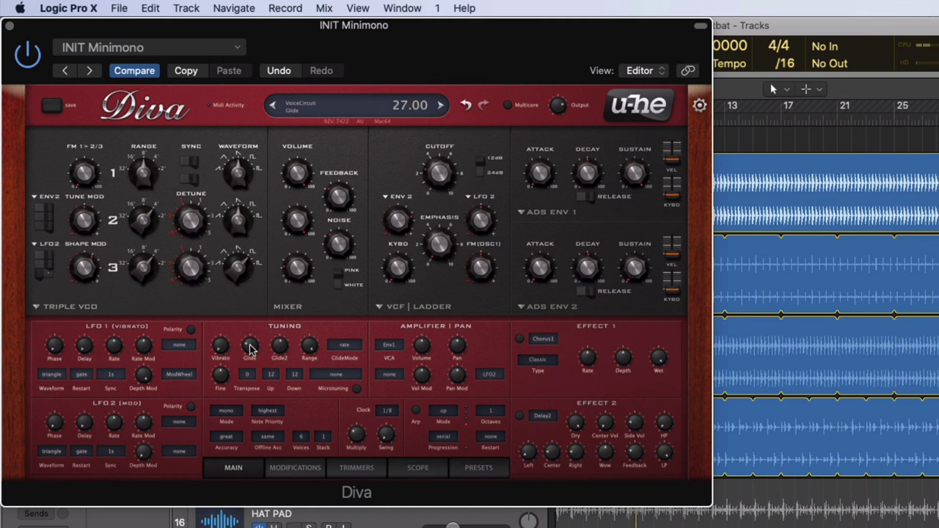
{"action": "left_click_drag", "start_coordinate": [250, 353], "coordinate": [250, 375]}
Return the pitch bend range to 2 up and 2 down
{"action": "left_click", "coordinate": [271, 375]}
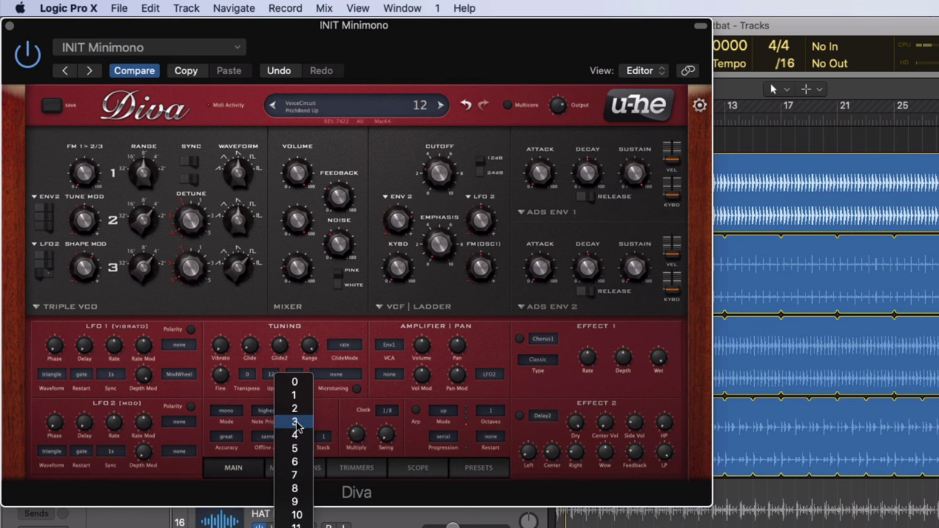
{"action": "left_click", "coordinate": [294, 409]}
{"action": "left_click", "coordinate": [298, 380]}
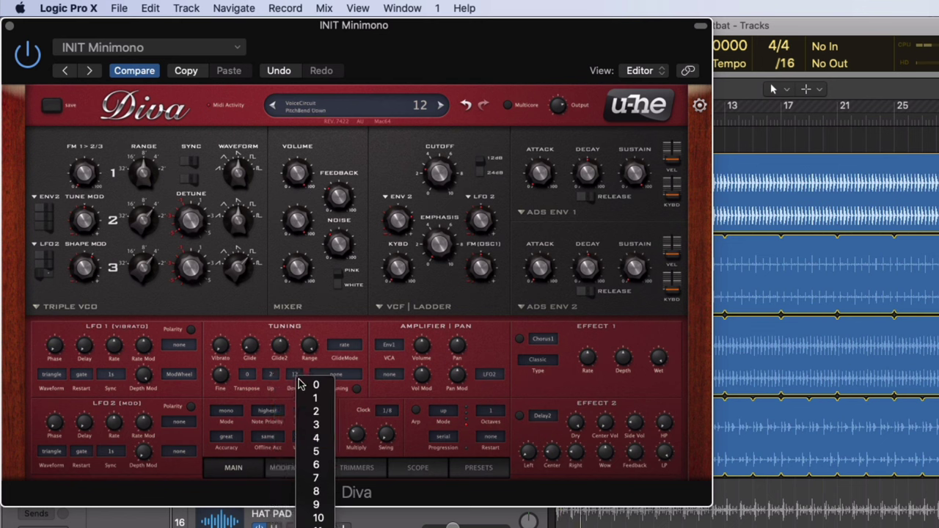
{"action": "left_click", "coordinate": [315, 412]}
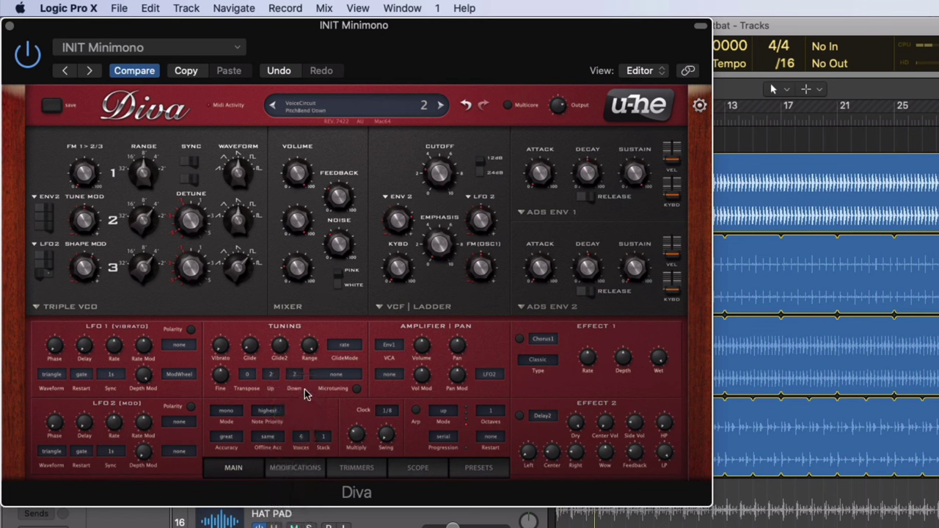
Switch the glide mode to time and readjust the glide amount and filter cutoff
{"action": "left_click", "coordinate": [343, 349]}
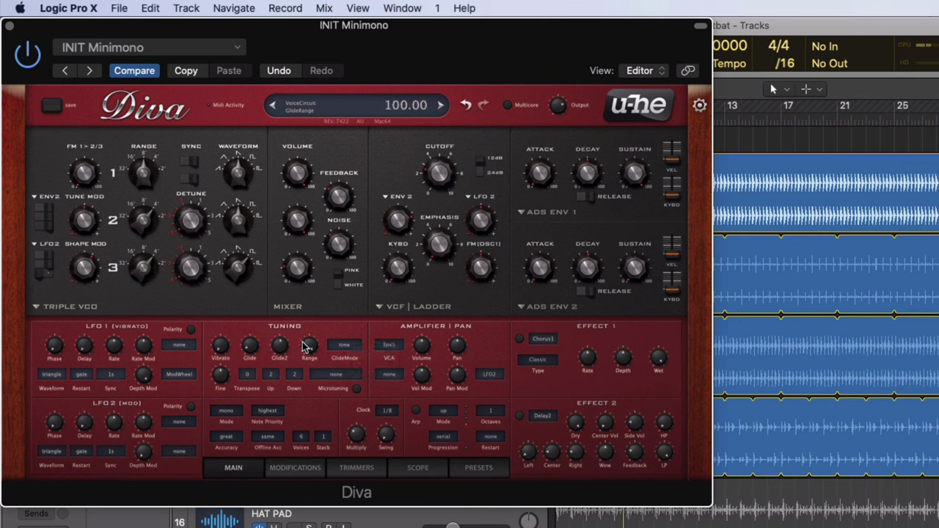
{"action": "left_click_drag", "start_coordinate": [249, 348], "coordinate": [250, 339]}
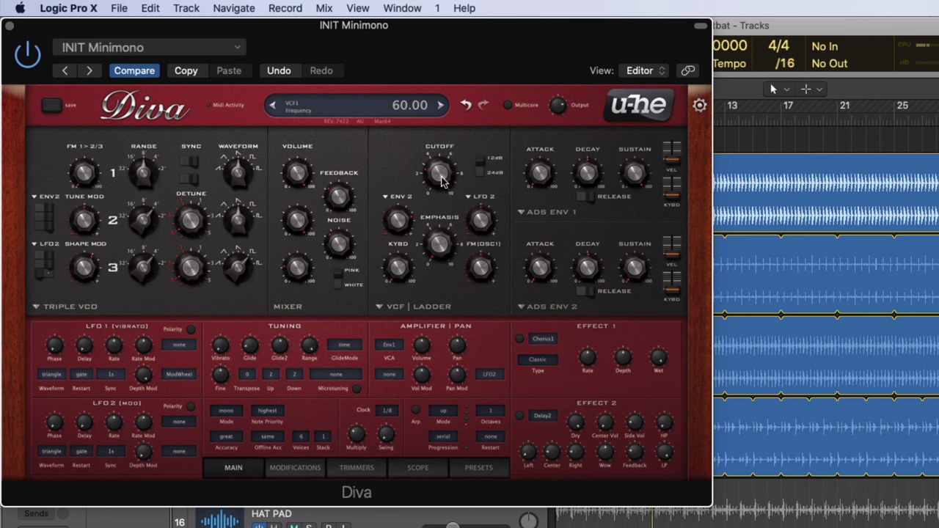
{"action": "left_click_drag", "start_coordinate": [445, 183], "coordinate": [401, 208]}
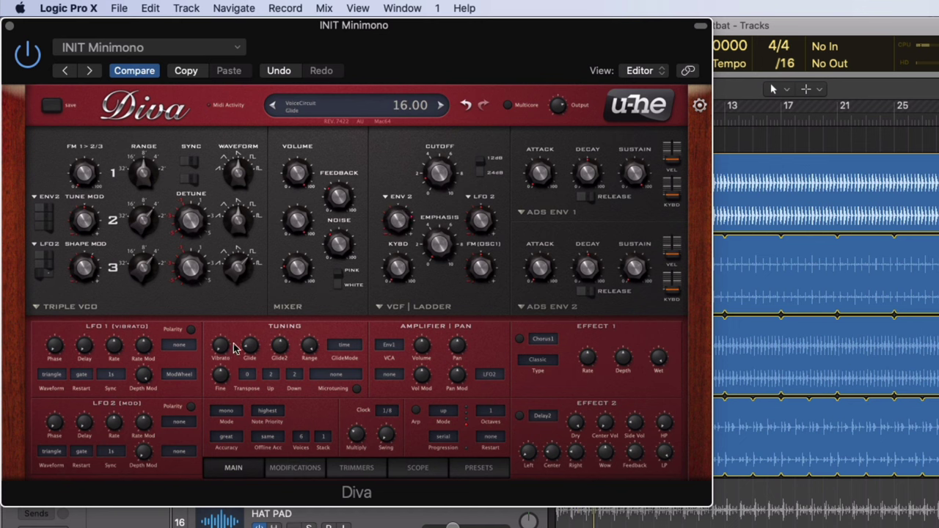
{"action": "right_click", "coordinate": [256, 334]}
{"action": "left_click_drag", "start_coordinate": [248, 350], "coordinate": [246, 371]}
{"action": "left_click_drag", "start_coordinate": [215, 292], "coordinate": [203, 318]}
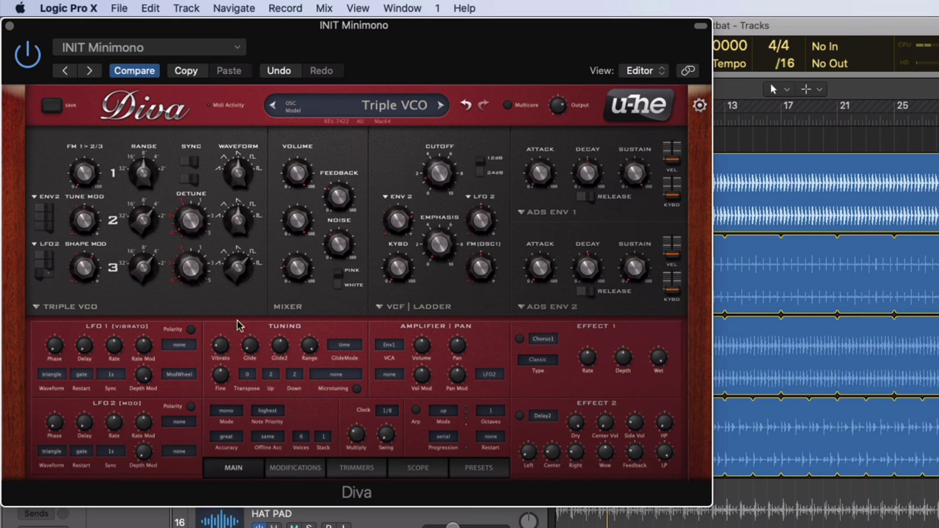
{"action": "left_click", "coordinate": [494, 199]}
{"action": "left_click", "coordinate": [498, 170]}
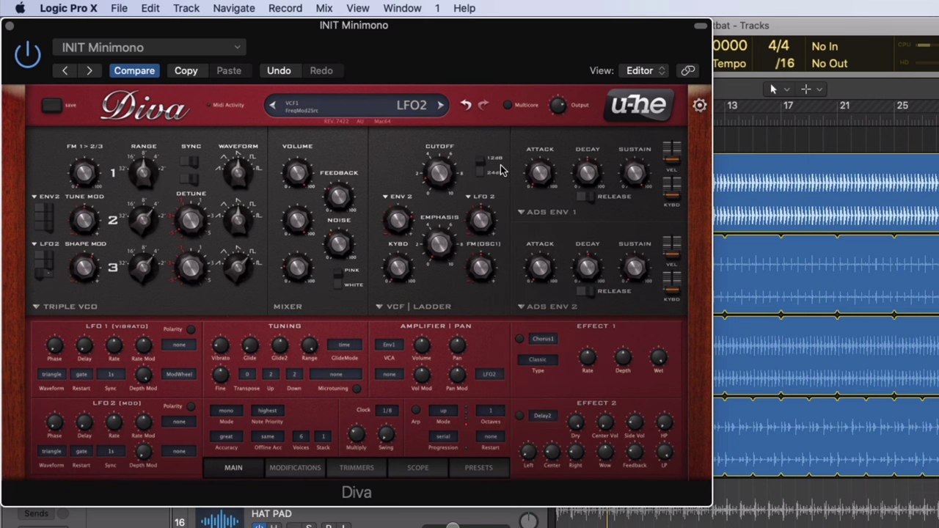
{"action": "left_click", "coordinate": [576, 452]}
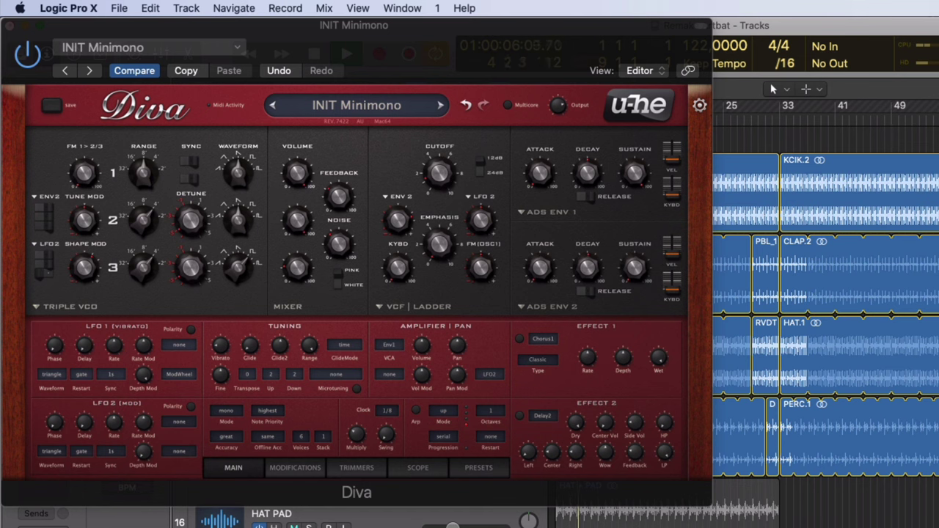
{"action": "scroll", "coordinate": [825, 316], "scroll_direction": "down", "scroll_amount": 1}
{"action": "scroll", "coordinate": [826, 316], "scroll_direction": "up", "scroll_amount": 4}
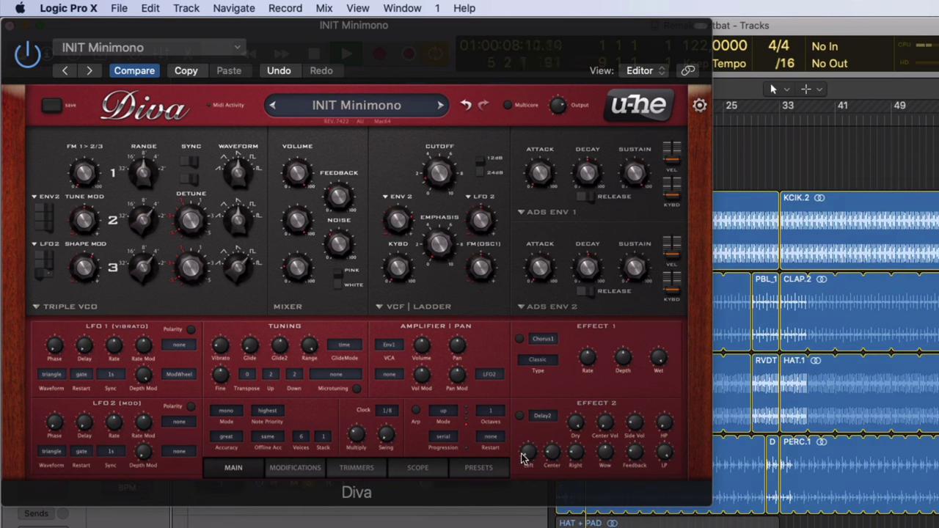
Set the filter cutoff to 53 and modulate it with LFO 2 synced to 1/8 dot
{"action": "mouse_move", "coordinate": [446, 172]}
{"action": "left_mouse_down"}
{"action": "mouse_move", "coordinate": [443, 136]}
{"action": "mouse_move", "coordinate": [422, 152]}
{"action": "mouse_move", "coordinate": [433, 172]}
{"action": "left_mouse_up"}
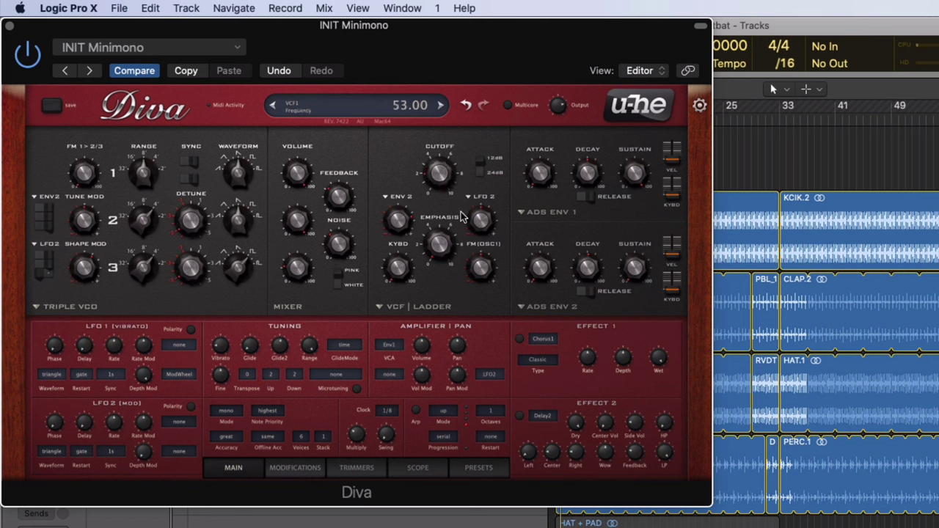
{"action": "mouse_move", "coordinate": [480, 216]}
{"action": "left_mouse_down"}
{"action": "mouse_move", "coordinate": [493, 204]}
{"action": "mouse_move", "coordinate": [485, 212]}
{"action": "left_mouse_up"}
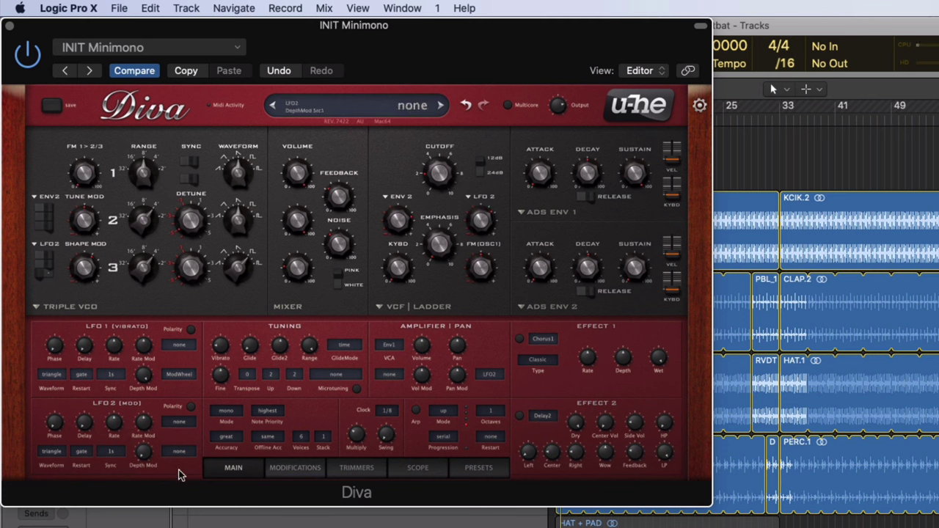
{"action": "left_click", "coordinate": [114, 452]}
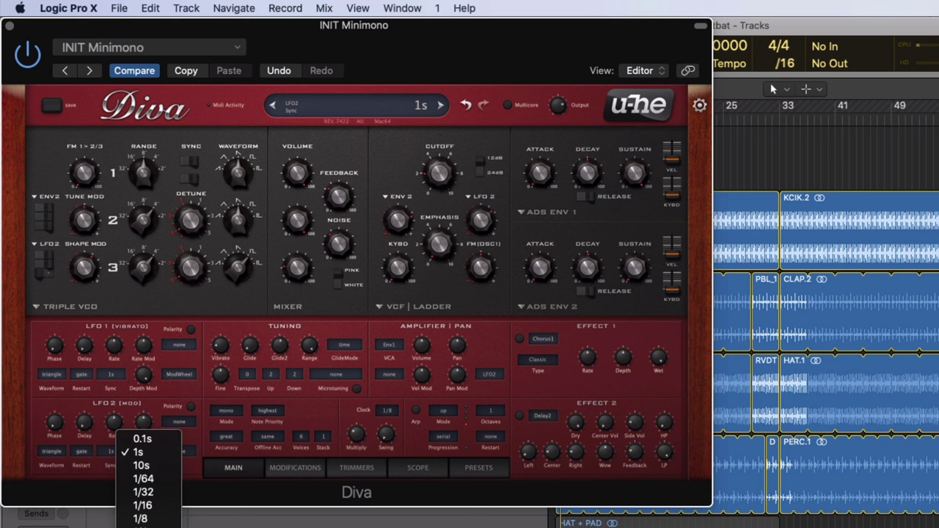
{"action": "left_click", "coordinate": [142, 490]}
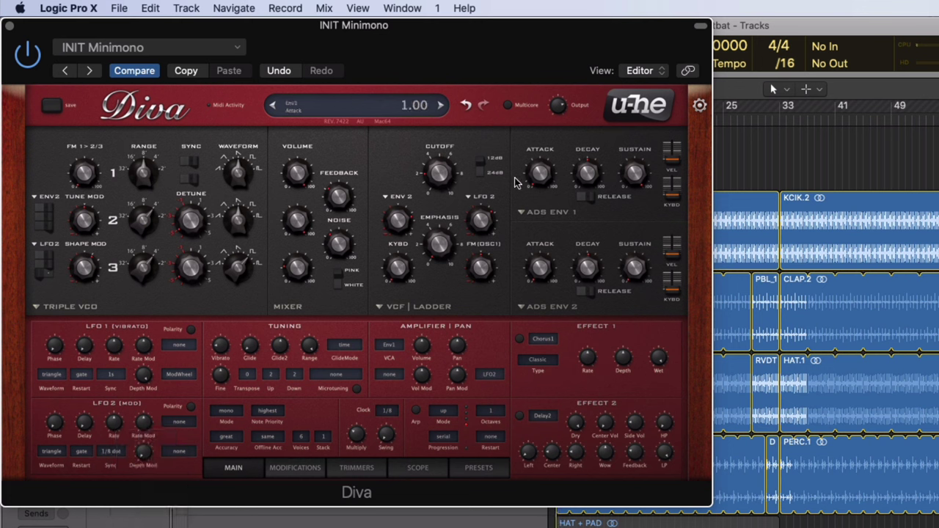
{"action": "mouse_move", "coordinate": [488, 218]}
{"action": "left_mouse_down"}
{"action": "mouse_move", "coordinate": [490, 241]}
{"action": "mouse_move", "coordinate": [480, 228]}
{"action": "left_mouse_up"}
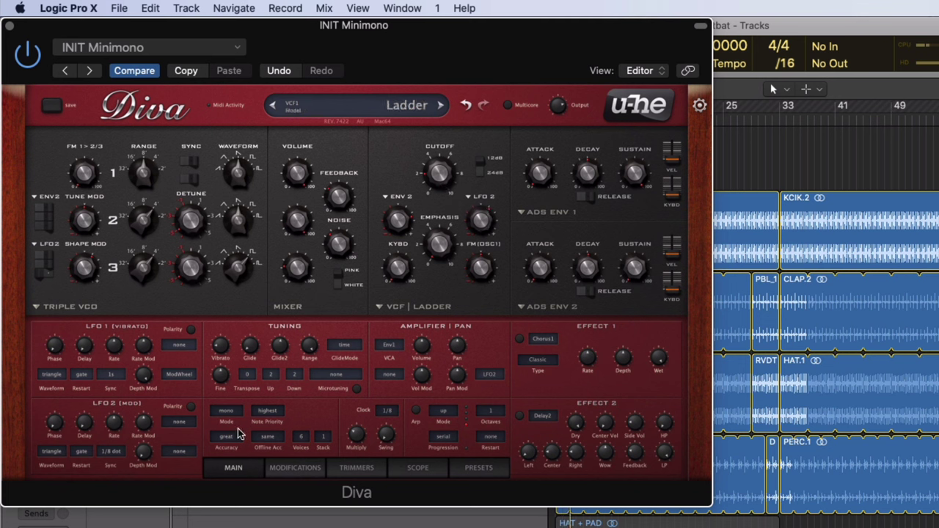
Set LFO 2's polarity to positive and its depth mod amount to 37
{"action": "scroll", "coordinate": [472, 231], "scroll_direction": "down", "scroll_amount": 5}
{"action": "scroll", "coordinate": [438, 172], "scroll_direction": "up", "scroll_amount": 5}
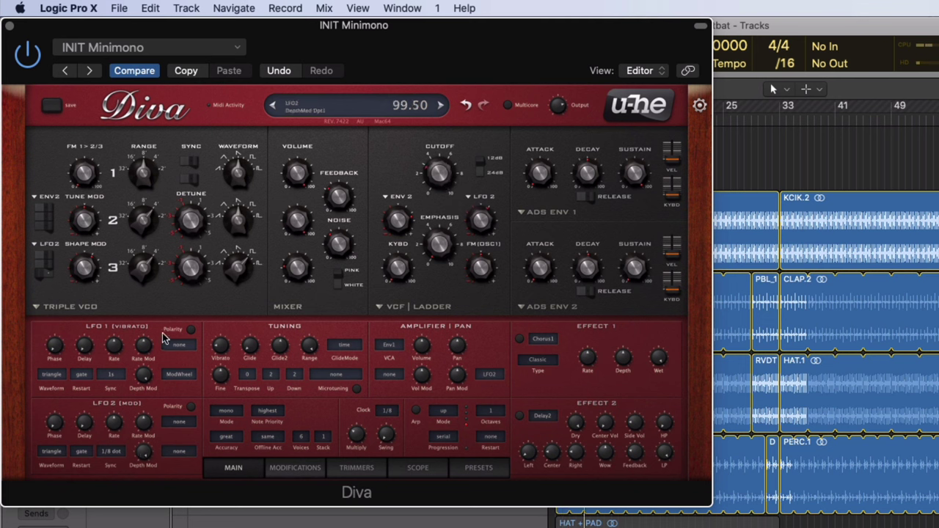
{"action": "scroll", "coordinate": [149, 359], "scroll_direction": "down", "scroll_amount": 3}
{"action": "left_click", "coordinate": [191, 407]}
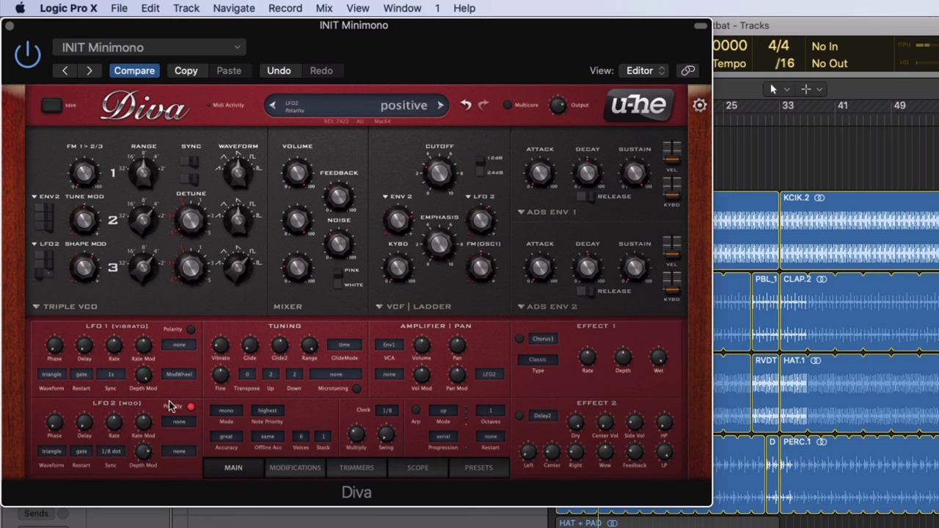
{"action": "left_click_drag", "start_coordinate": [142, 444], "coordinate": [127, 502]}
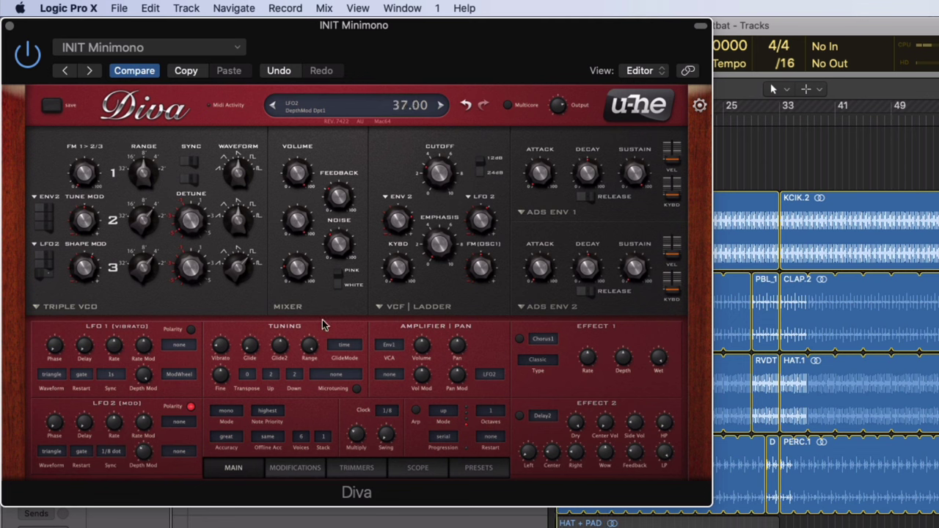
Adjust the mixer's noise level, LFO 2's rate and delay, and the filter cutoff by ear
{"action": "mouse_move", "coordinate": [338, 236]}
{"action": "left_mouse_down"}
{"action": "mouse_move", "coordinate": [351, 173]}
{"action": "mouse_move", "coordinate": [346, 238]}
{"action": "left_mouse_up"}
{"action": "left_click_drag", "start_coordinate": [118, 425], "coordinate": [119, 357]}
{"action": "mouse_move", "coordinate": [86, 411]}
{"action": "left_mouse_down"}
{"action": "mouse_move", "coordinate": [81, 443]}
{"action": "mouse_move", "coordinate": [87, 420]}
{"action": "mouse_move", "coordinate": [87, 428]}
{"action": "left_mouse_up"}
{"action": "left_click_drag", "start_coordinate": [348, 248], "coordinate": [343, 282]}
{"action": "left_click_drag", "start_coordinate": [328, 152], "coordinate": [314, 197]}
{"action": "left_click_drag", "start_coordinate": [335, 228], "coordinate": [349, 156]}
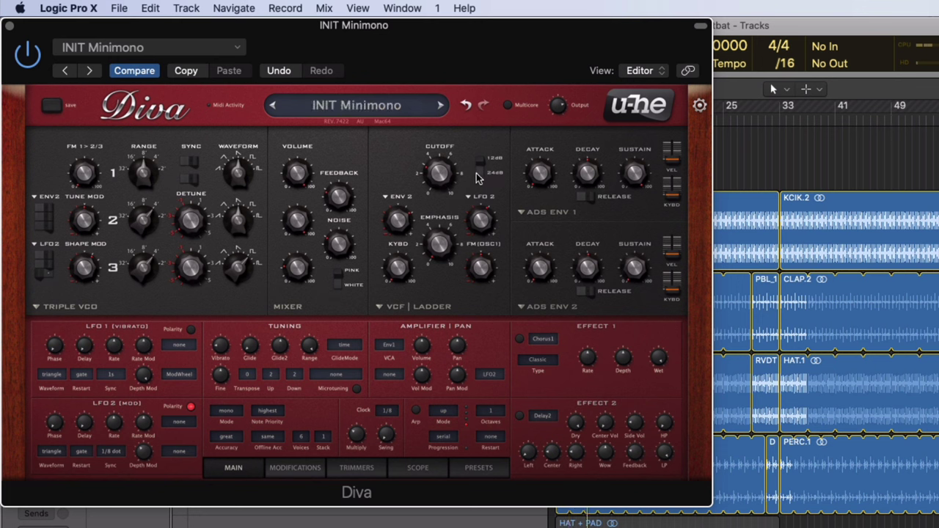
{"action": "mouse_move", "coordinate": [439, 172]}
{"action": "left_mouse_down"}
{"action": "mouse_move", "coordinate": [450, 137]}
{"action": "mouse_move", "coordinate": [439, 155]}
{"action": "left_mouse_up"}
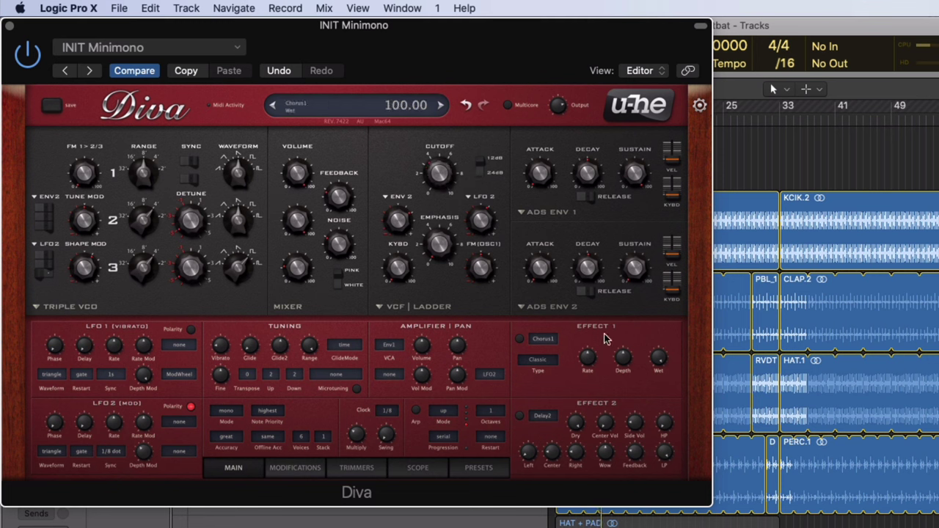
Enable effect 1, change it to the Plate1 reverb and set its wet level to 20
{"action": "left_click", "coordinate": [519, 340]}
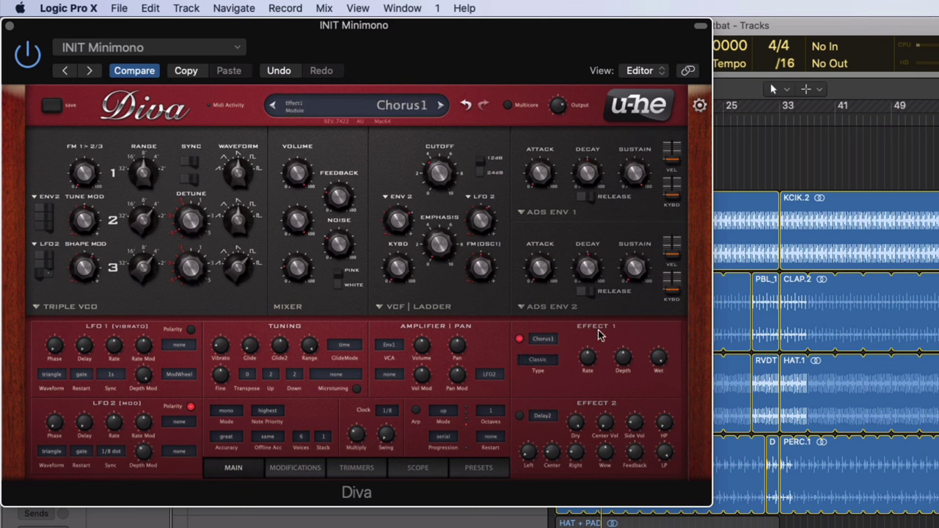
{"action": "left_click", "coordinate": [539, 339]}
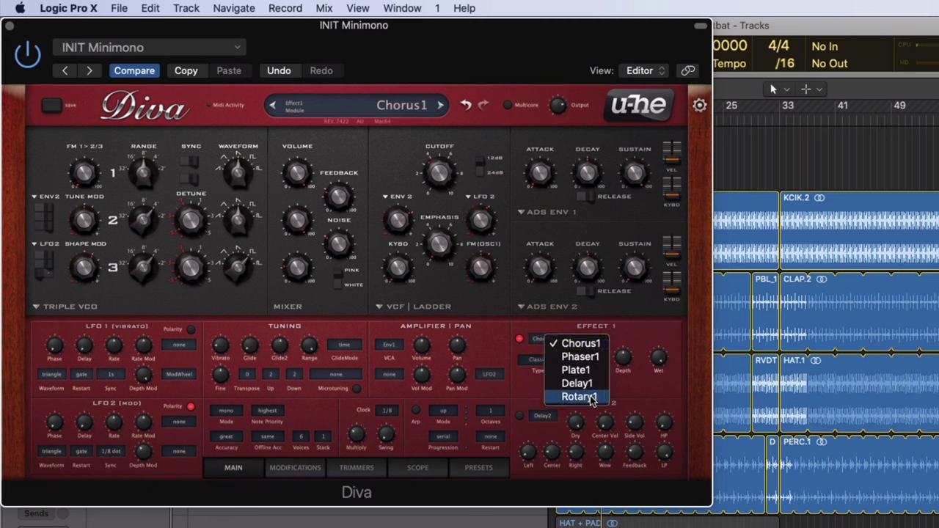
{"action": "left_click", "coordinate": [577, 371]}
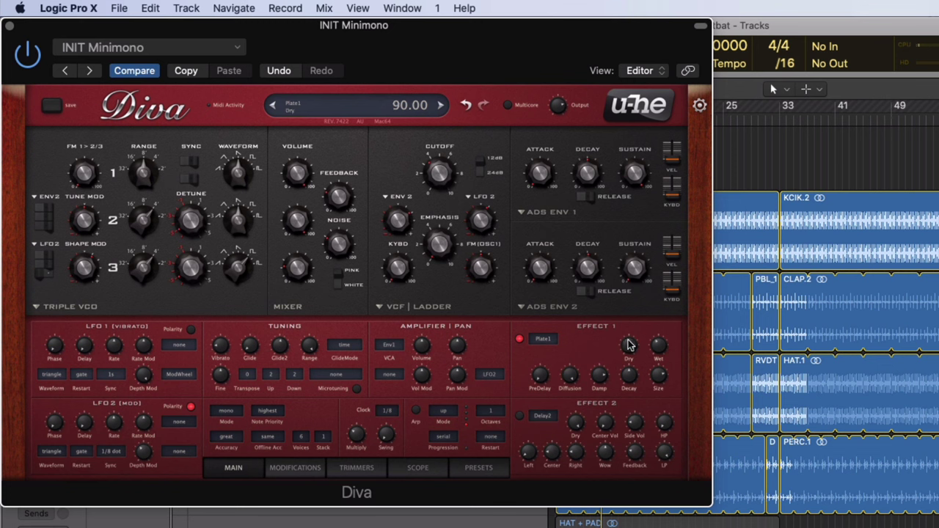
{"action": "left_click_drag", "start_coordinate": [662, 349], "coordinate": [659, 392]}
{"action": "left_click_drag", "start_coordinate": [663, 349], "coordinate": [662, 330]}
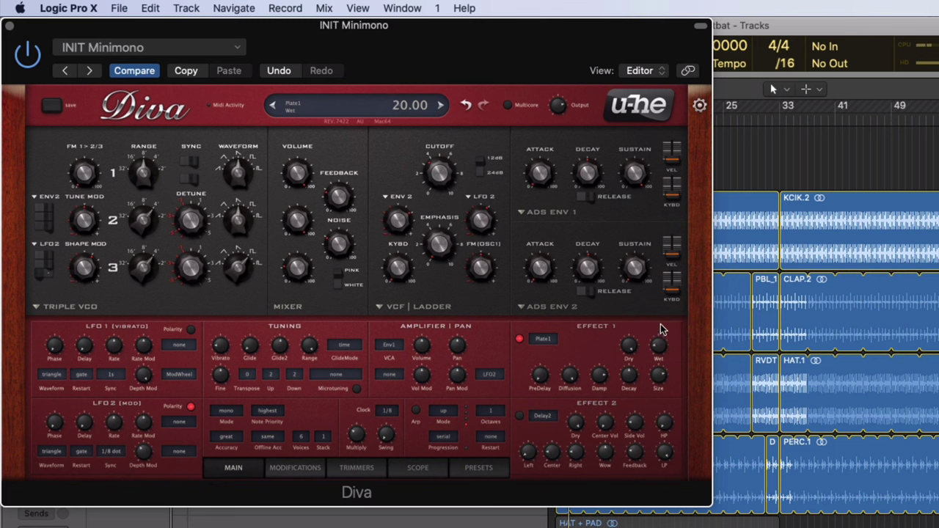
Readjust the envelope 2 filter modulation amount and set the filter cutoff to 60, keeping the accuracy on great
{"action": "left_click_drag", "start_coordinate": [431, 189], "coordinate": [412, 220]}
{"action": "mouse_move", "coordinate": [439, 176]}
{"action": "left_mouse_down"}
{"action": "mouse_move", "coordinate": [437, 192]}
{"action": "mouse_move", "coordinate": [445, 165]}
{"action": "left_mouse_up"}
{"action": "left_click_drag", "start_coordinate": [400, 220], "coordinate": [400, 237]}
{"action": "left_click", "coordinate": [227, 438]}
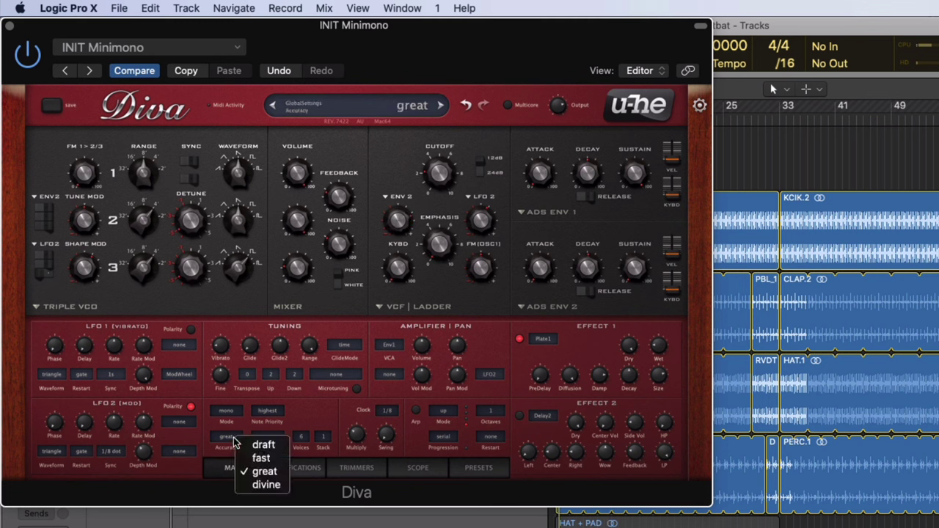
{"action": "left_click", "coordinate": [251, 420]}
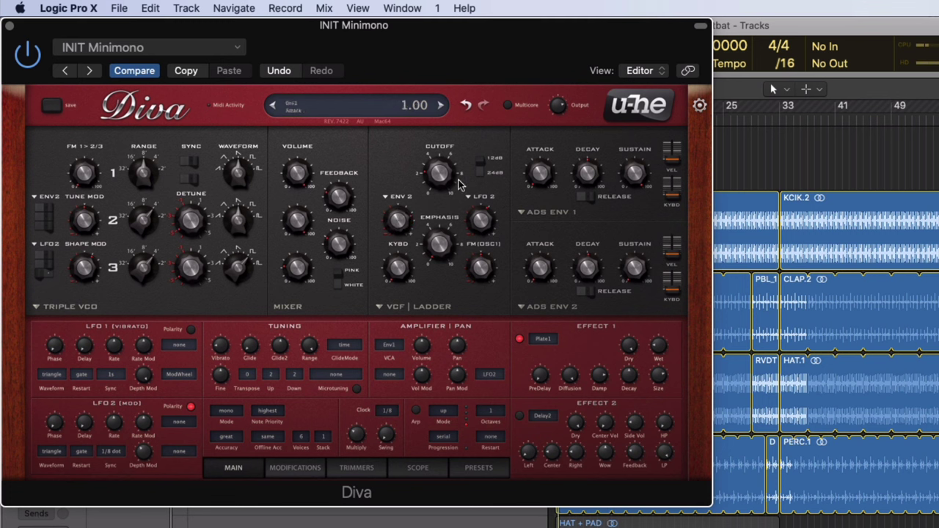
{"action": "left_click_drag", "start_coordinate": [445, 176], "coordinate": [425, 178]}
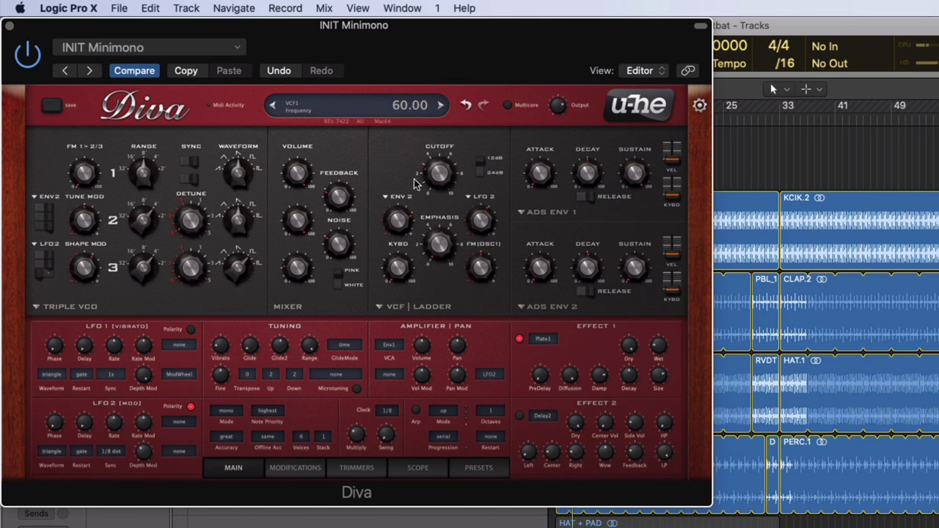
Enable the Delay2 effect and adjust its left delay time, wow, LP and HP settings
{"action": "left_click", "coordinate": [520, 416]}
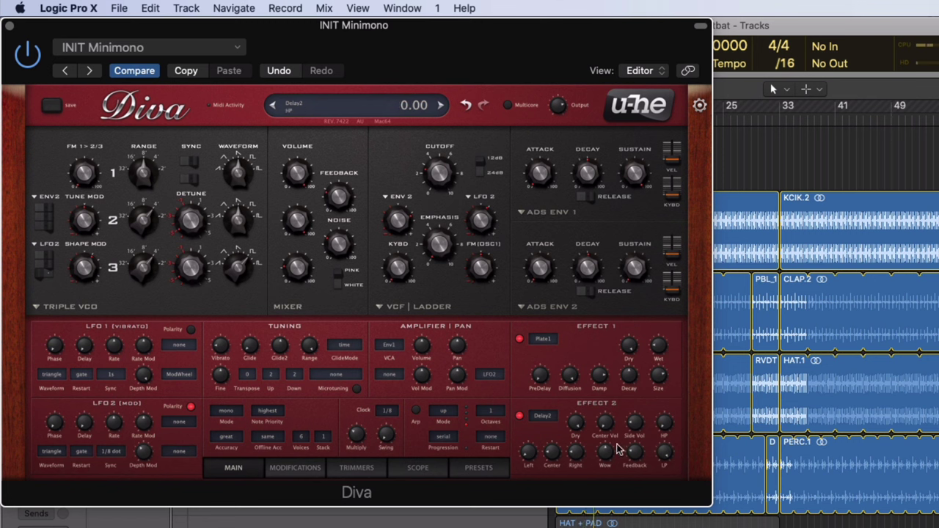
{"action": "left_click_drag", "start_coordinate": [526, 443], "coordinate": [526, 450]}
{"action": "left_click_drag", "start_coordinate": [604, 455], "coordinate": [607, 498]}
{"action": "left_click_drag", "start_coordinate": [604, 455], "coordinate": [604, 513]}
{"action": "left_click_drag", "start_coordinate": [669, 455], "coordinate": [667, 489]}
{"action": "left_click_drag", "start_coordinate": [664, 428], "coordinate": [662, 378]}
Adjust Delay2's center time and feedback, and set its right delay time to 5.30
{"action": "left_click_drag", "start_coordinate": [580, 464], "coordinate": [578, 467]}
{"action": "left_click_drag", "start_coordinate": [552, 470], "coordinate": [580, 449]}
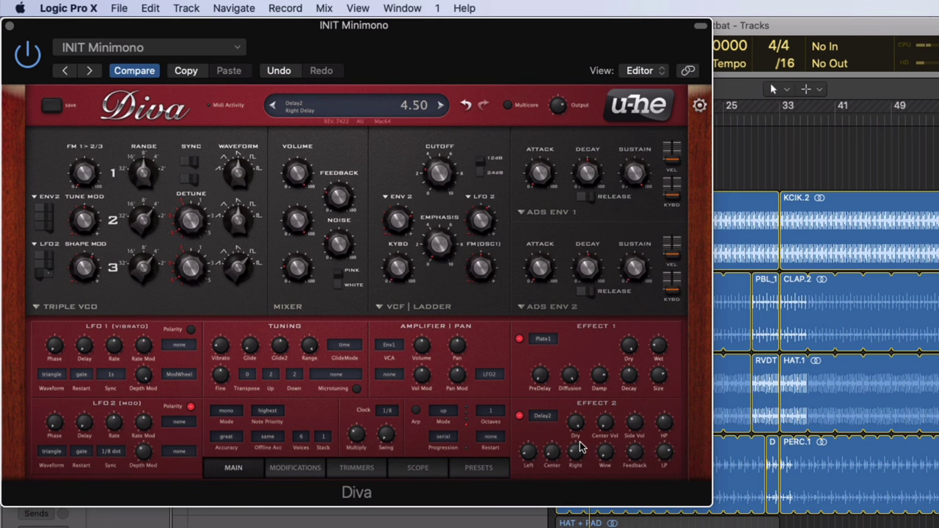
{"action": "left_click_drag", "start_coordinate": [581, 447], "coordinate": [582, 444]}
{"action": "left_click_drag", "start_coordinate": [629, 451], "coordinate": [627, 466]}
{"action": "left_click_drag", "start_coordinate": [577, 453], "coordinate": [573, 450]}
{"action": "left_click_drag", "start_coordinate": [636, 433], "coordinate": [638, 434]}
{"action": "left_click_drag", "start_coordinate": [576, 450], "coordinate": [576, 446]}
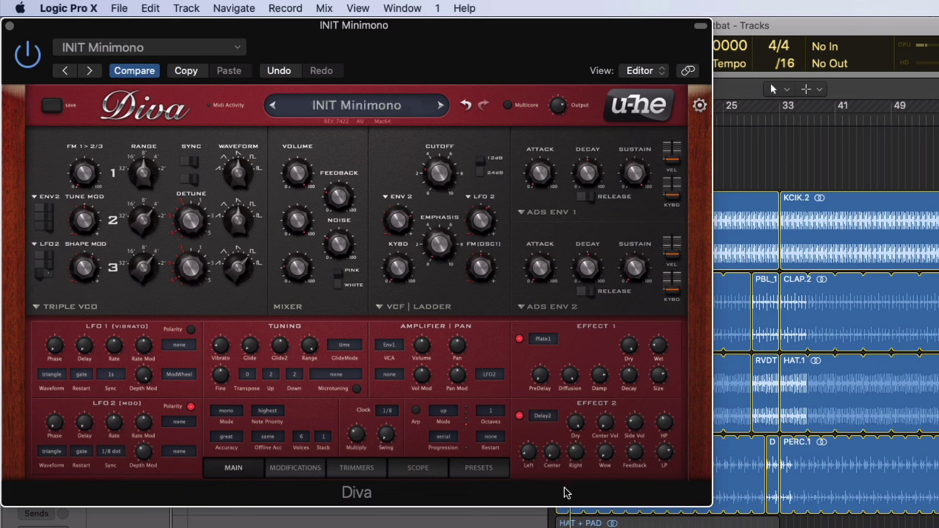
{"action": "left_click_drag", "start_coordinate": [577, 456], "coordinate": [574, 464]}
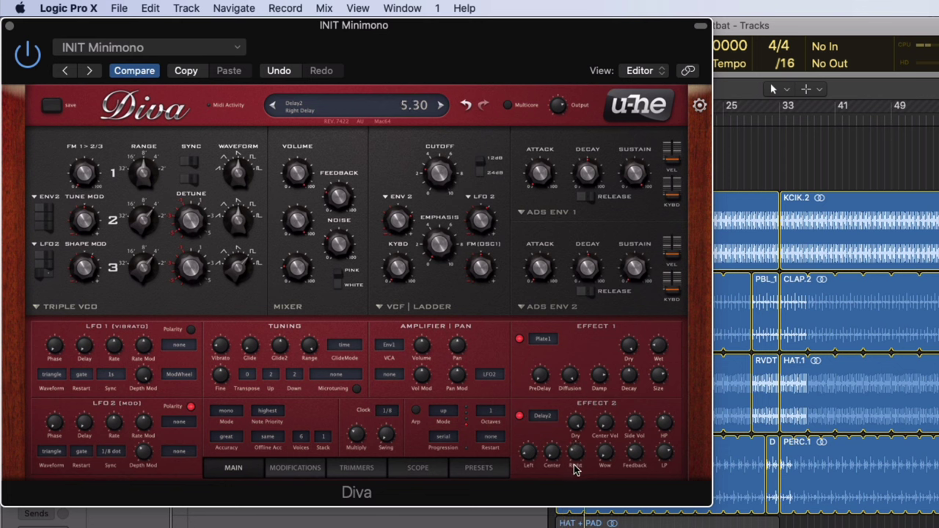
Fine-tune Delay2's right and left delay times and set its feedback to 27
{"action": "left_click_drag", "start_coordinate": [573, 465], "coordinate": [573, 466]}
{"action": "left_click_drag", "start_coordinate": [573, 471], "coordinate": [571, 475]}
{"action": "left_click_drag", "start_coordinate": [570, 470], "coordinate": [535, 451]}
{"action": "left_click_drag", "start_coordinate": [534, 451], "coordinate": [539, 445]}
{"action": "left_click_drag", "start_coordinate": [540, 446], "coordinate": [543, 443]}
{"action": "left_click_drag", "start_coordinate": [543, 443], "coordinate": [532, 457]}
{"action": "mouse_move", "coordinate": [637, 456]}
{"action": "left_mouse_down"}
{"action": "mouse_move", "coordinate": [640, 439]}
{"action": "mouse_move", "coordinate": [634, 474]}
{"action": "left_mouse_up"}
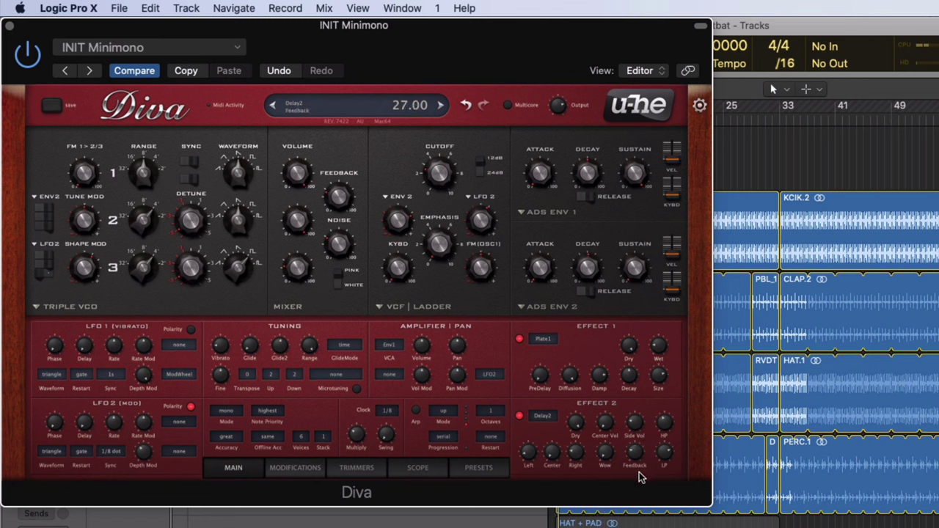
Check the module choices for effect 2, keep Delay2 and readjust its right delay time
{"action": "left_click_drag", "start_coordinate": [577, 451], "coordinate": [579, 439]}
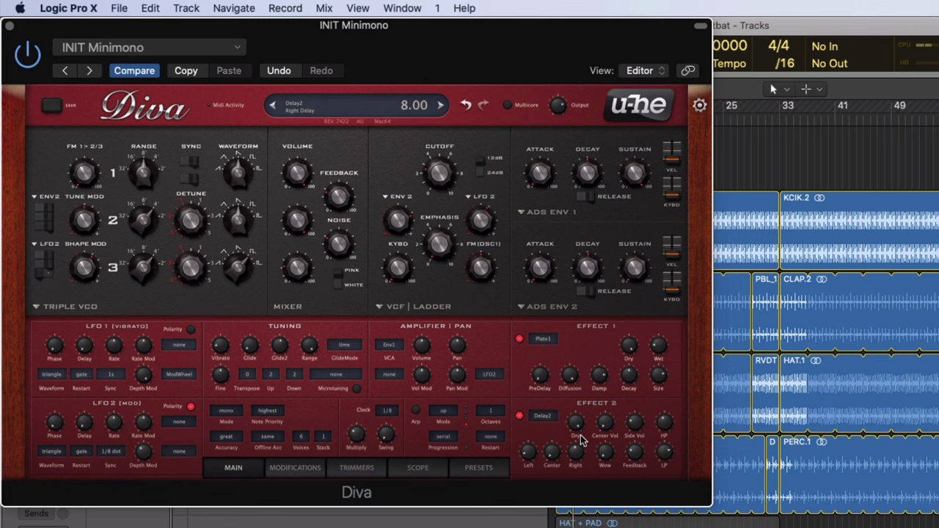
{"action": "left_click", "coordinate": [548, 417]}
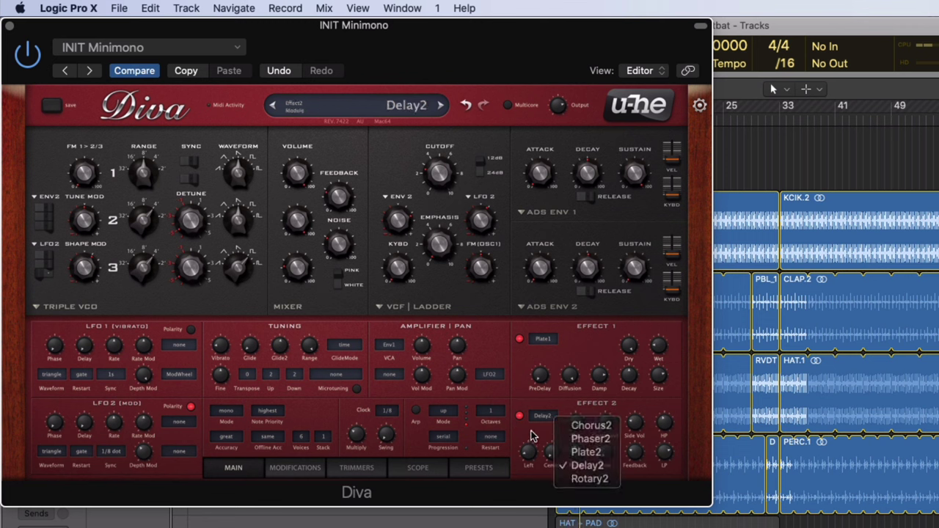
{"action": "left_click", "coordinate": [554, 417]}
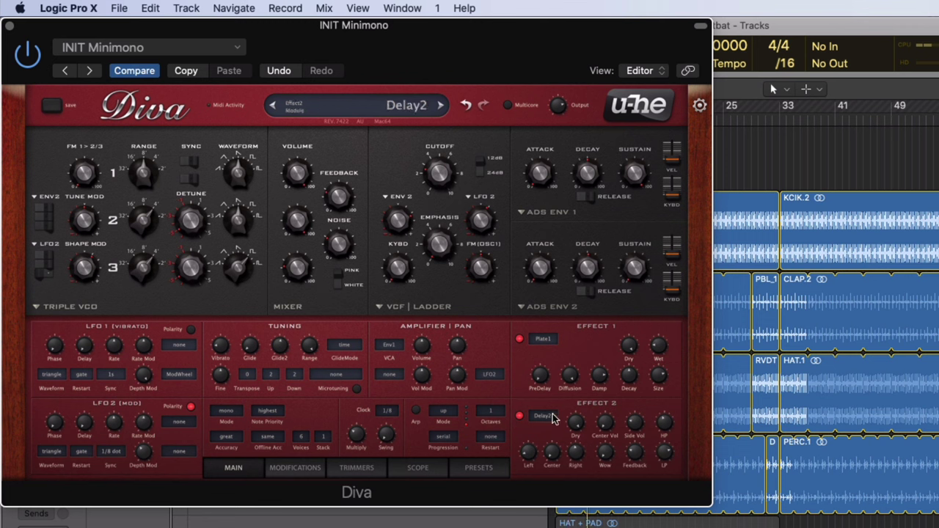
{"action": "mouse_move", "coordinate": [571, 449]}
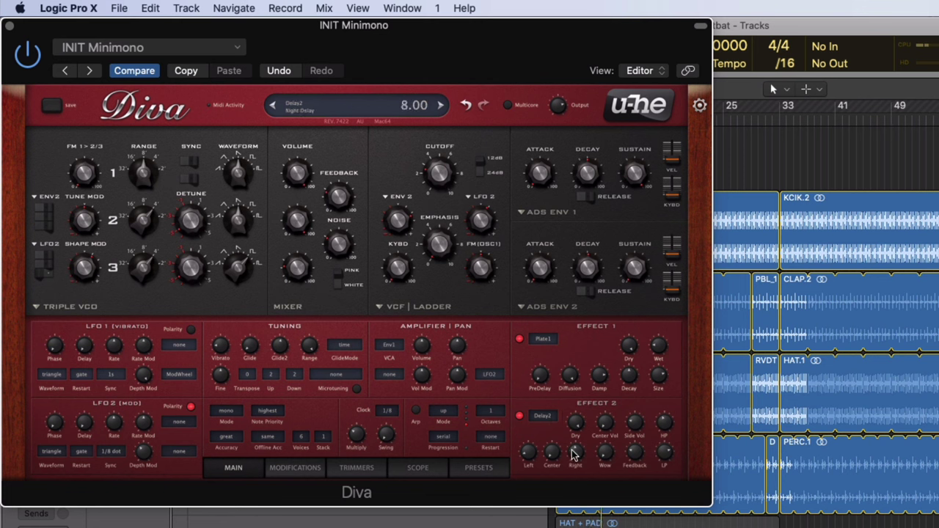
{"action": "left_click_drag", "start_coordinate": [573, 450], "coordinate": [566, 472]}
{"action": "mouse_move", "coordinate": [668, 426]}
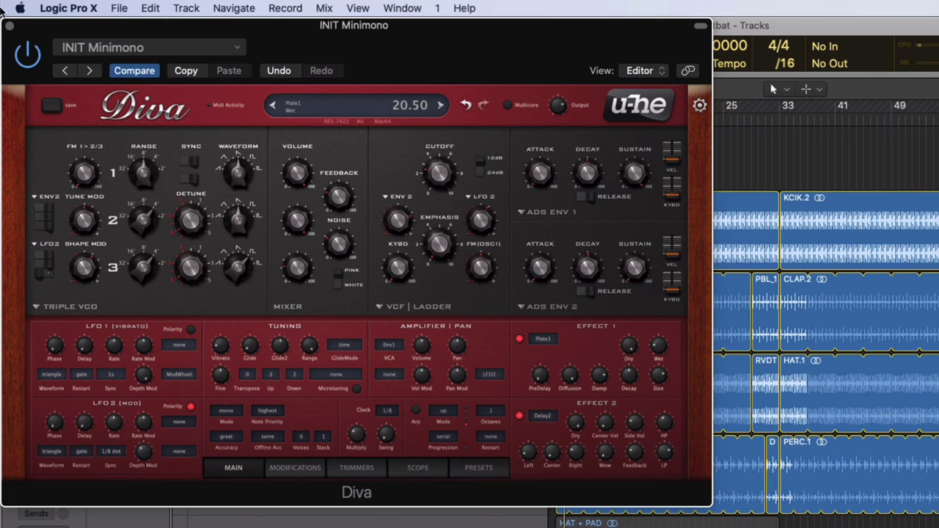
Open Diva's MIDI learn view with the parameters' controller assignments
{"action": "left_click", "coordinate": [701, 106]}
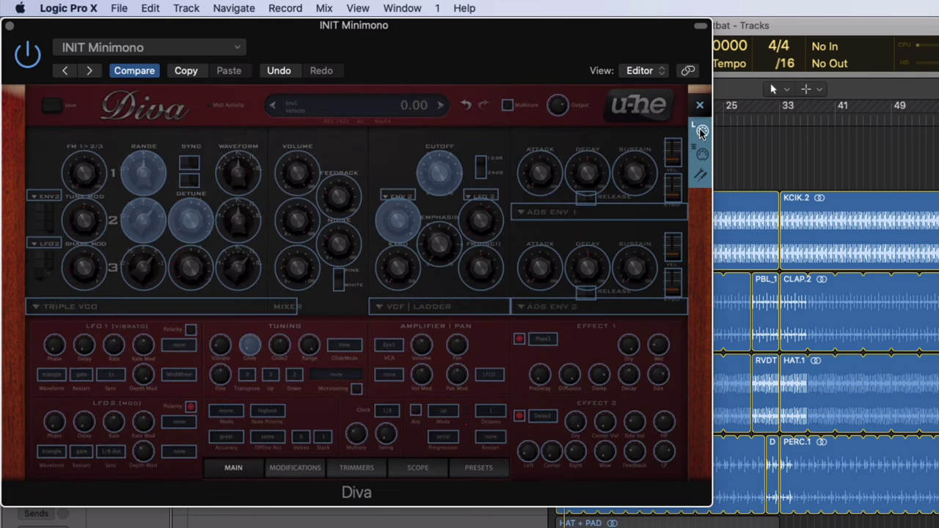
{"action": "left_click", "coordinate": [702, 130]}
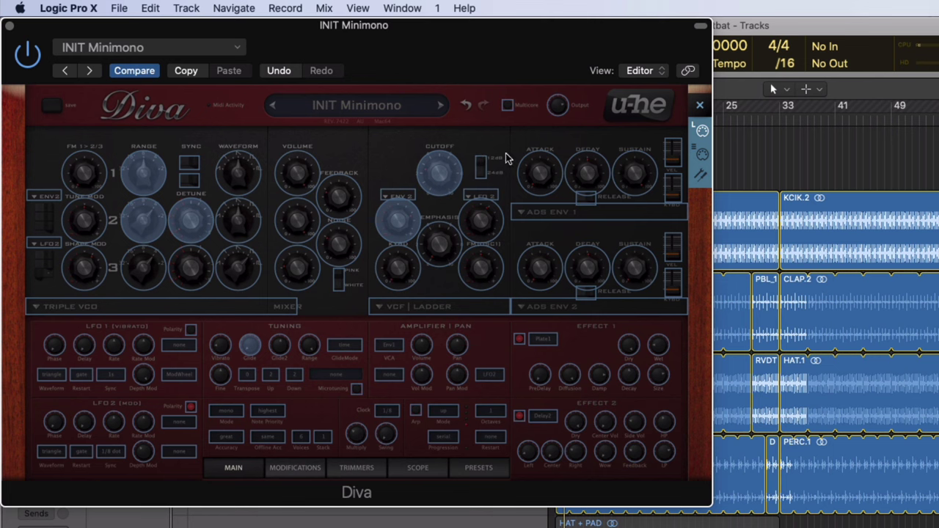